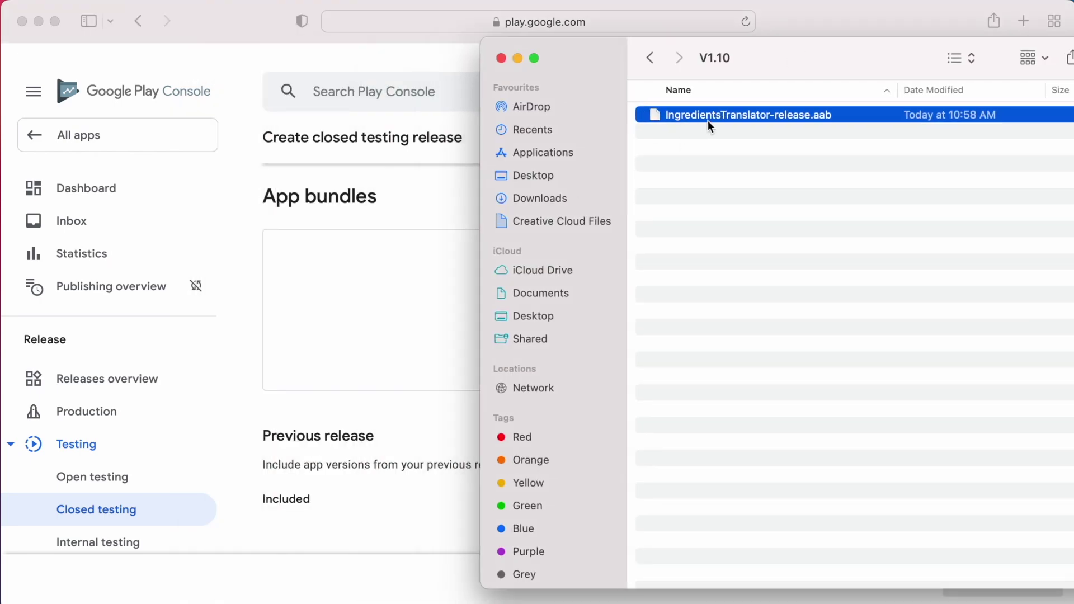
- Upload IngredientsTranslator-release.aab to the closed testing release and highlight the red Play App Signing error
left_click(516, 58)
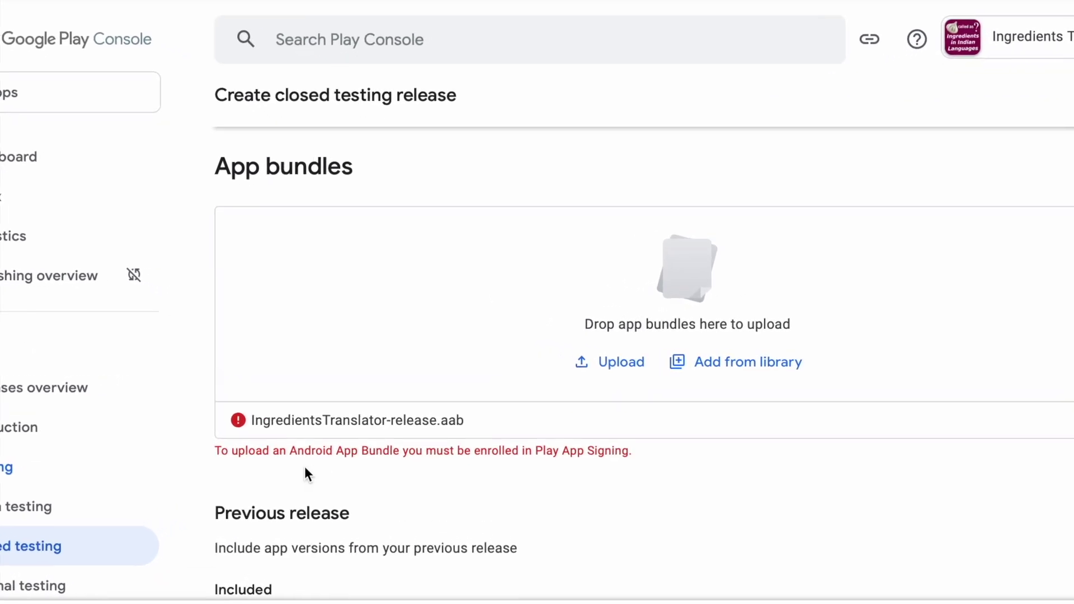
left_click_drag(637, 460, 201, 452)
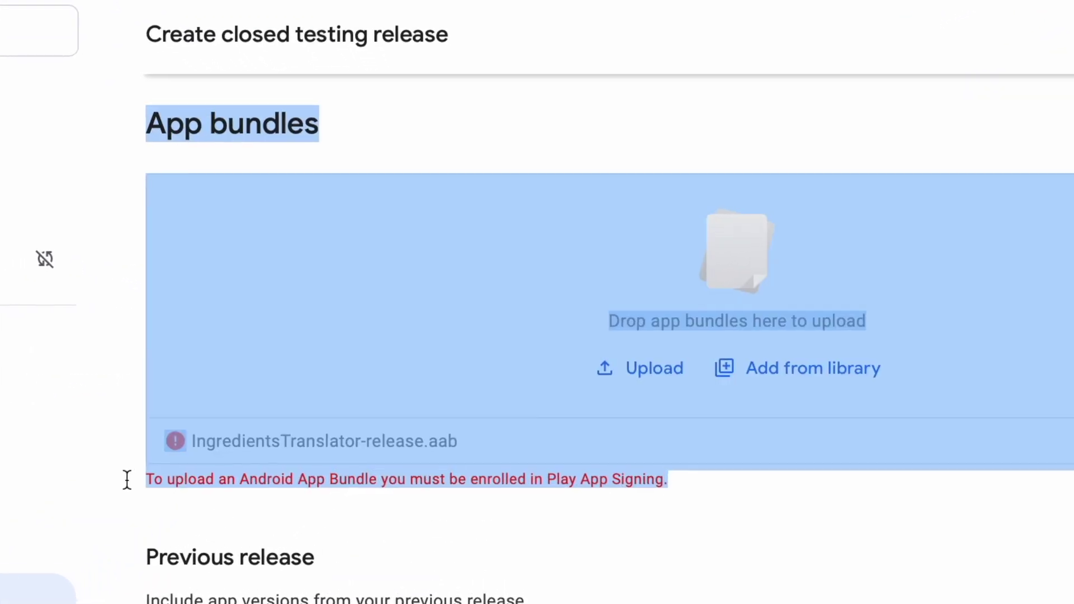
left_click_drag(128, 480, 614, 498)
left_click(507, 478)
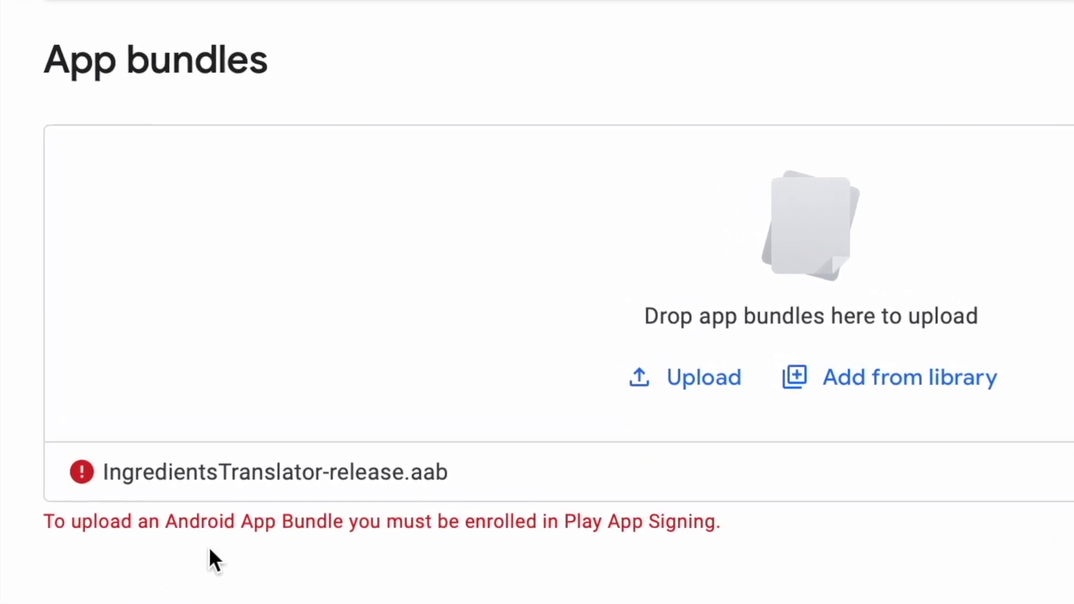
left_click_drag(165, 522, 344, 520)
left_click(393, 520)
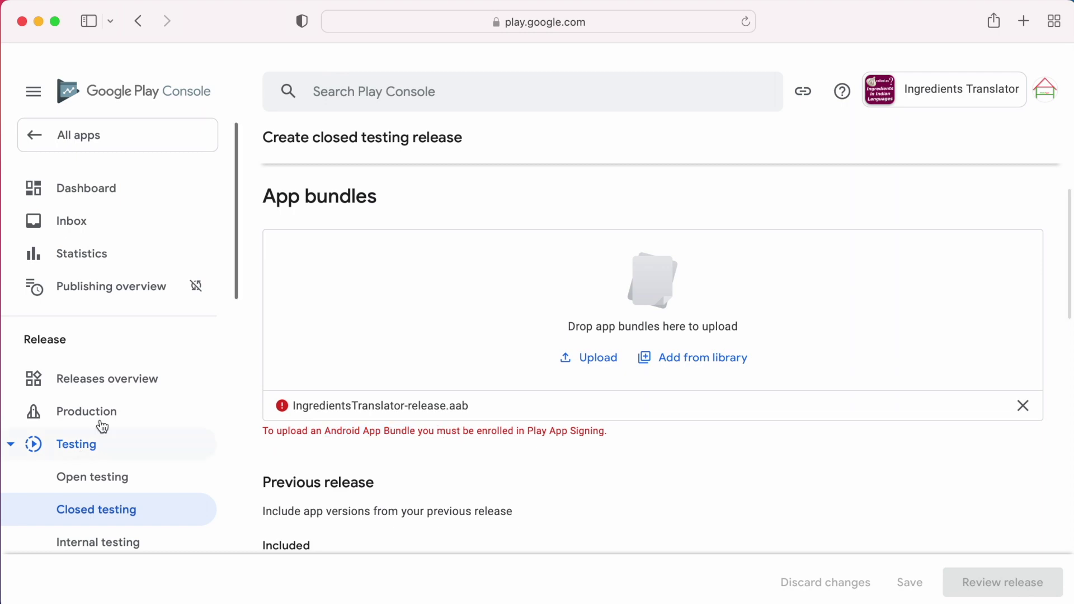
- Open production release 9 (1.9) details and confirm its app bundle is an APK
left_click(100, 412)
left_click(460, 308)
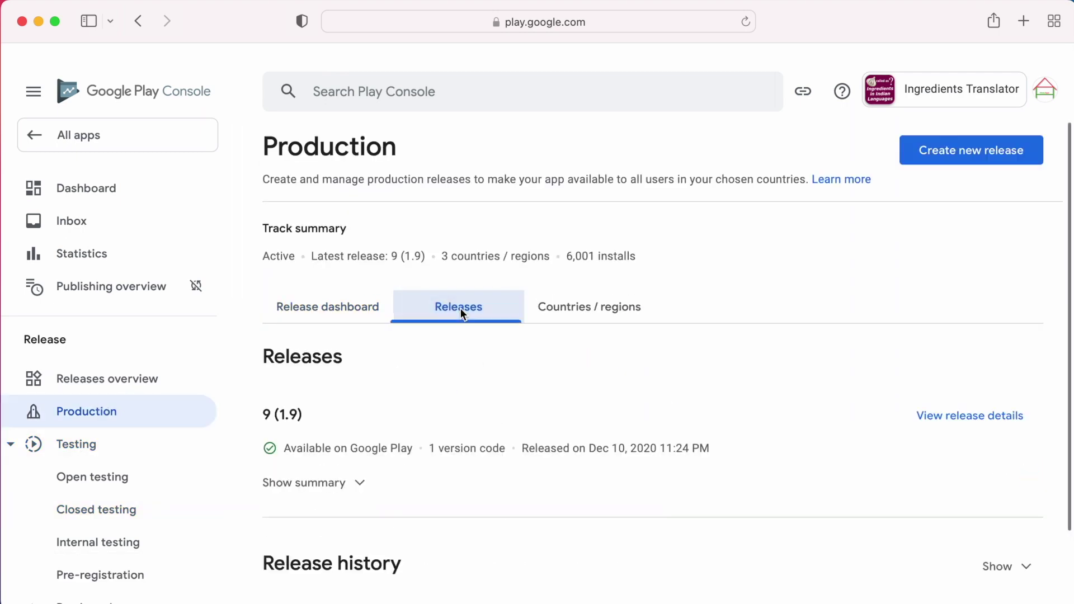
scroll(592, 459, "down", 2)
left_click(977, 348)
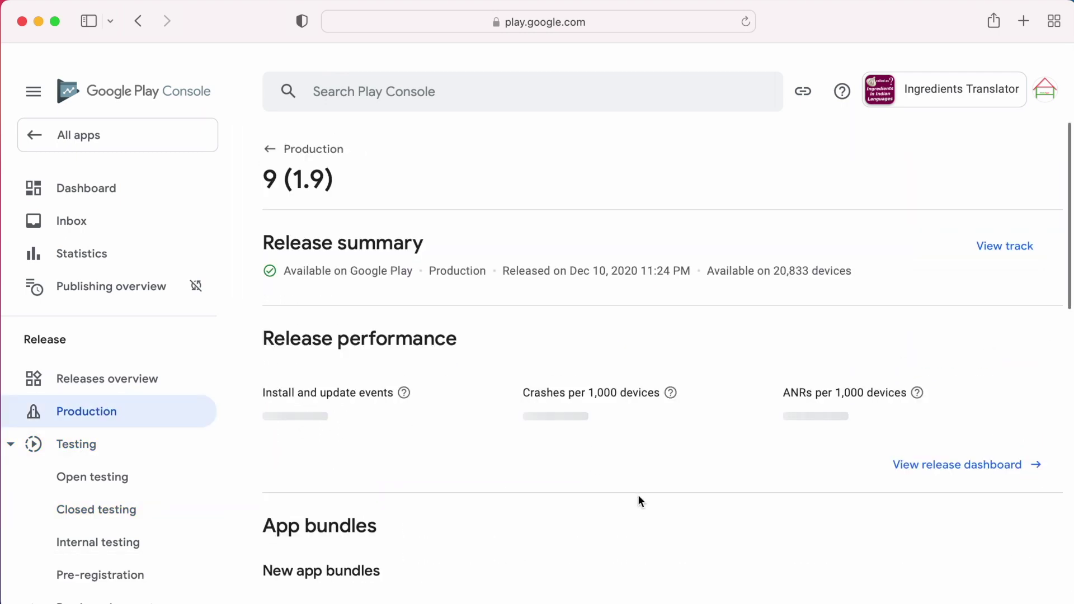
scroll(640, 501, "down", 5)
scroll(641, 502, "up", 1)
mouse_move(283, 364)
left_mouse_down()
mouse_move(261, 366)
mouse_move(269, 373)
left_mouse_up()
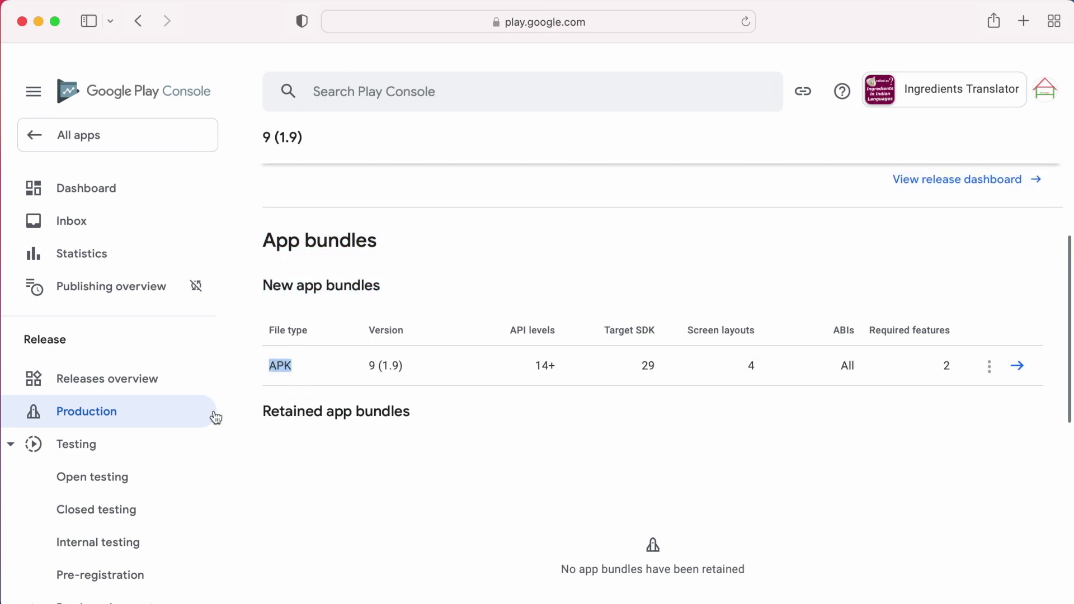
- Find IngredientsTranslator-release.aab in Android Studio's release folder, then go to Play Console's Closed testing
key("super+Tab")
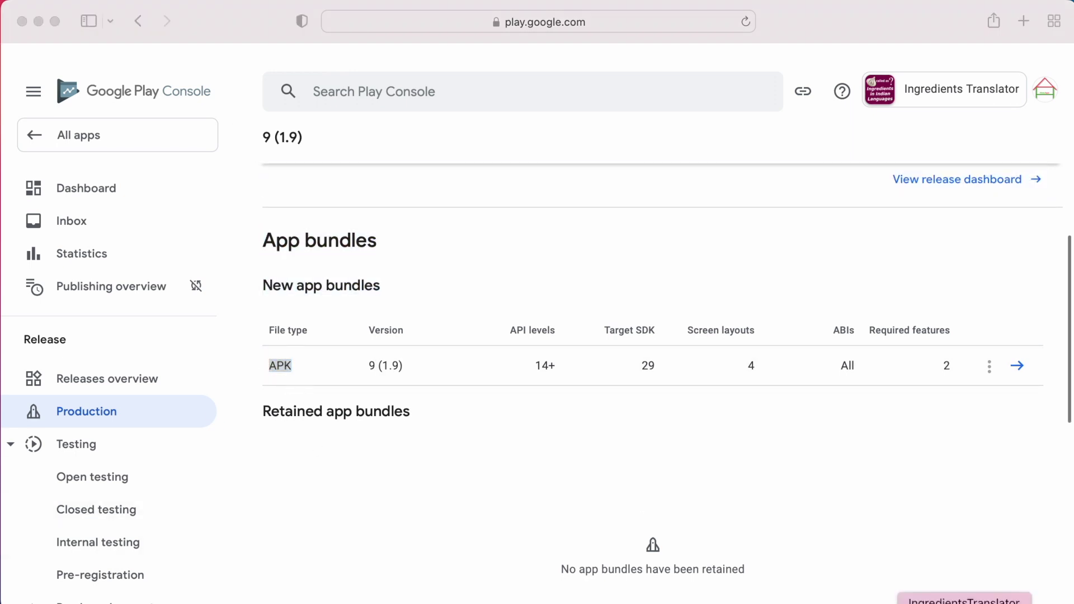
left_click(86, 197)
left_click(111, 209)
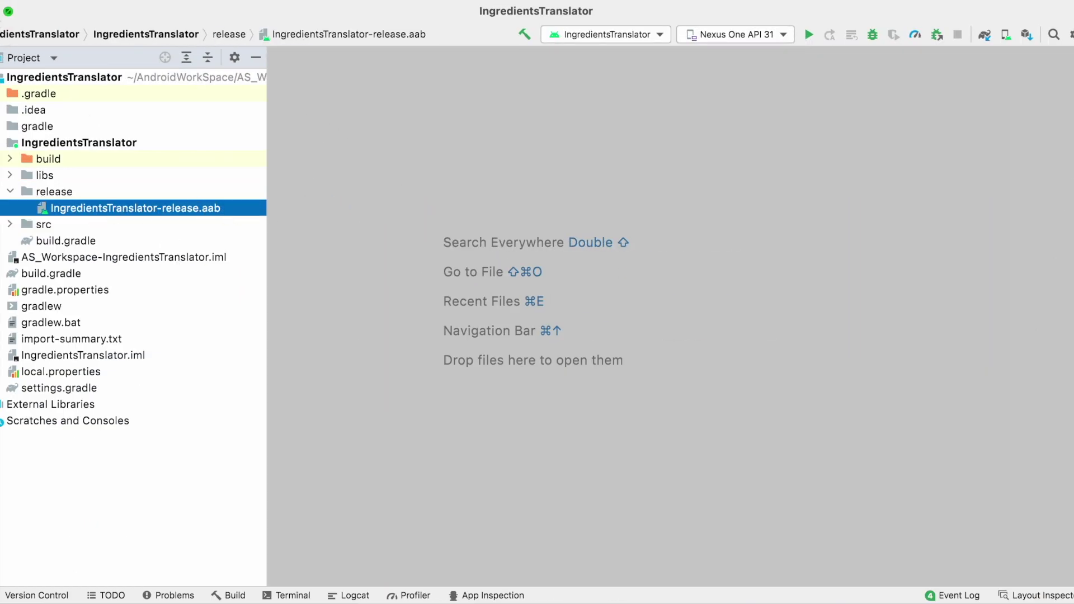
key("super+Tab")
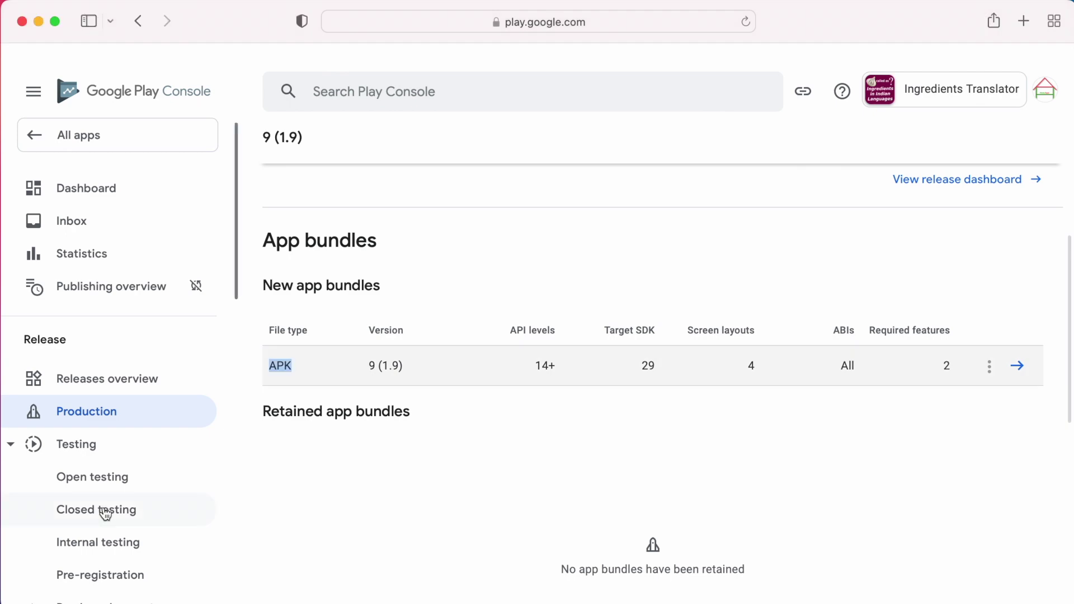
left_click(105, 510)
- Start a new Alpha closed testing release and re-upload IngredientsTranslator-release.aab, hitting the same Play App Signing error
left_click(991, 287)
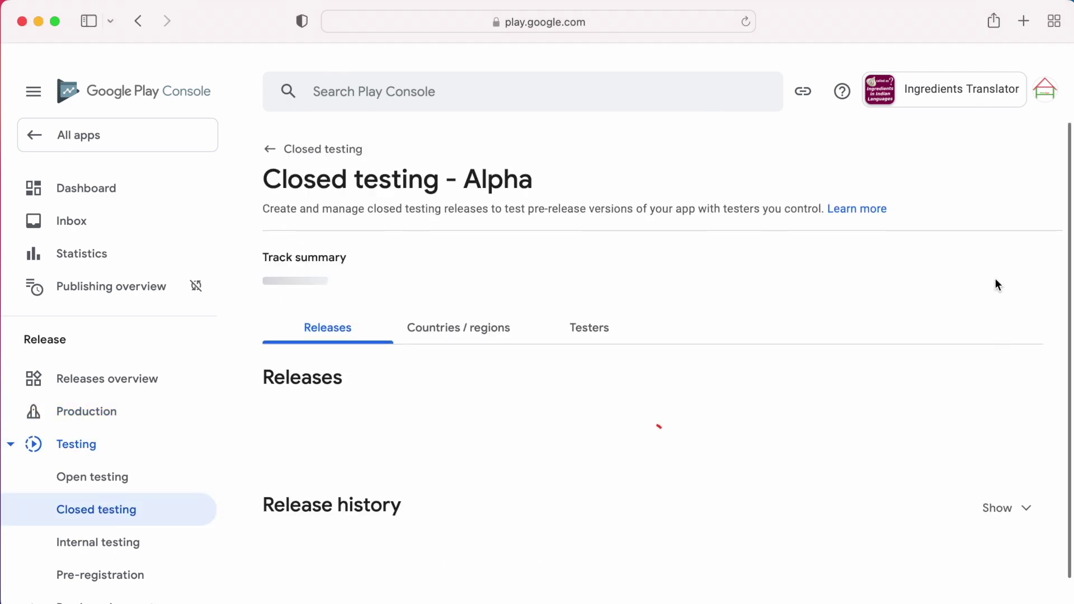
left_click(996, 188)
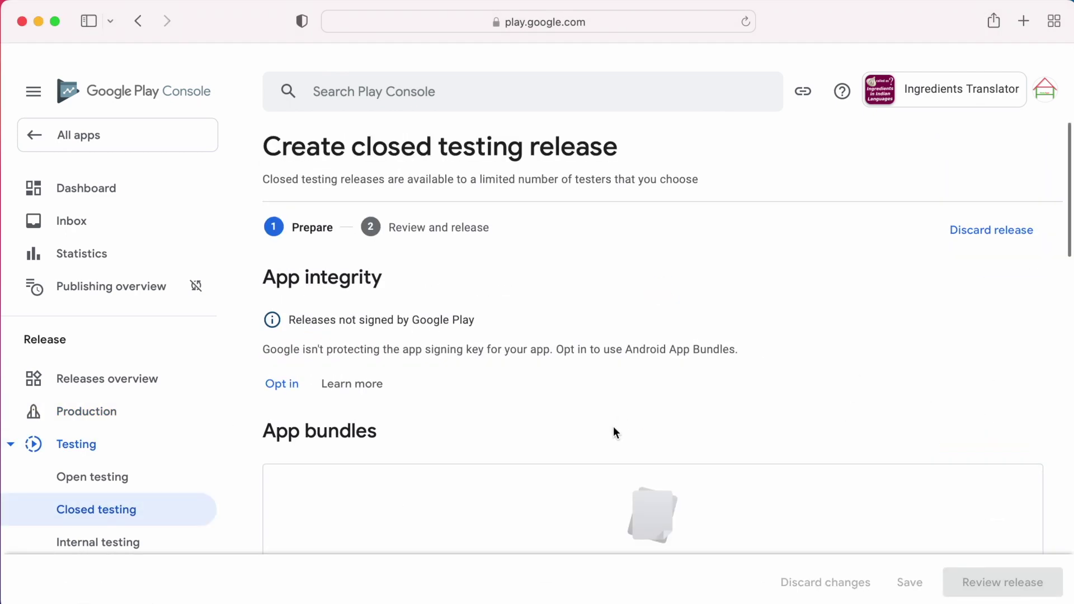
scroll(615, 433, "down", 5)
key("super+Tab")
key("super+Tab")
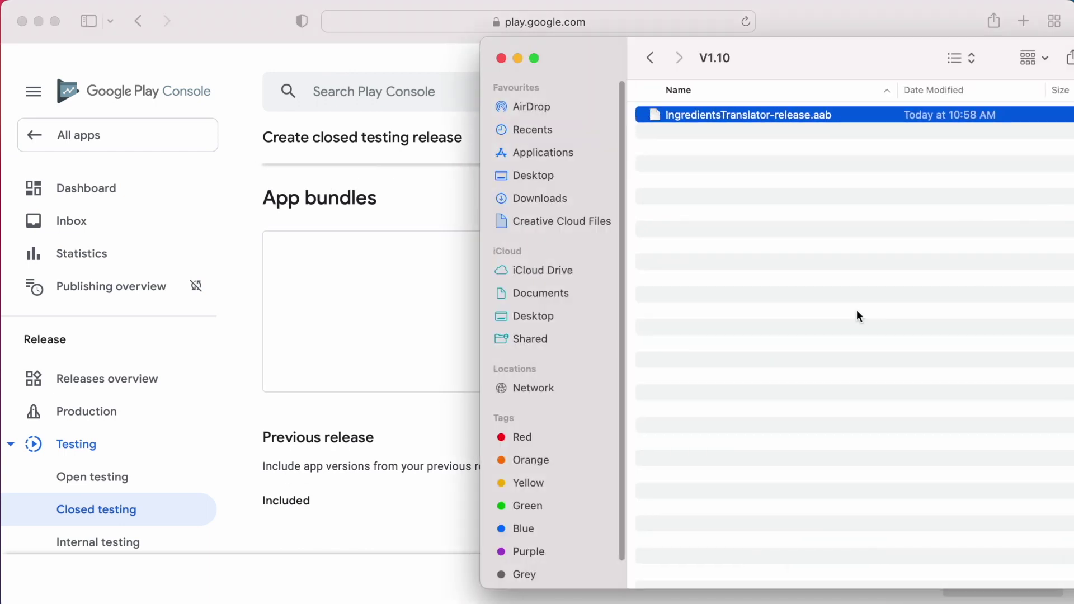
left_click_drag(684, 116, 350, 341)
left_click(518, 59)
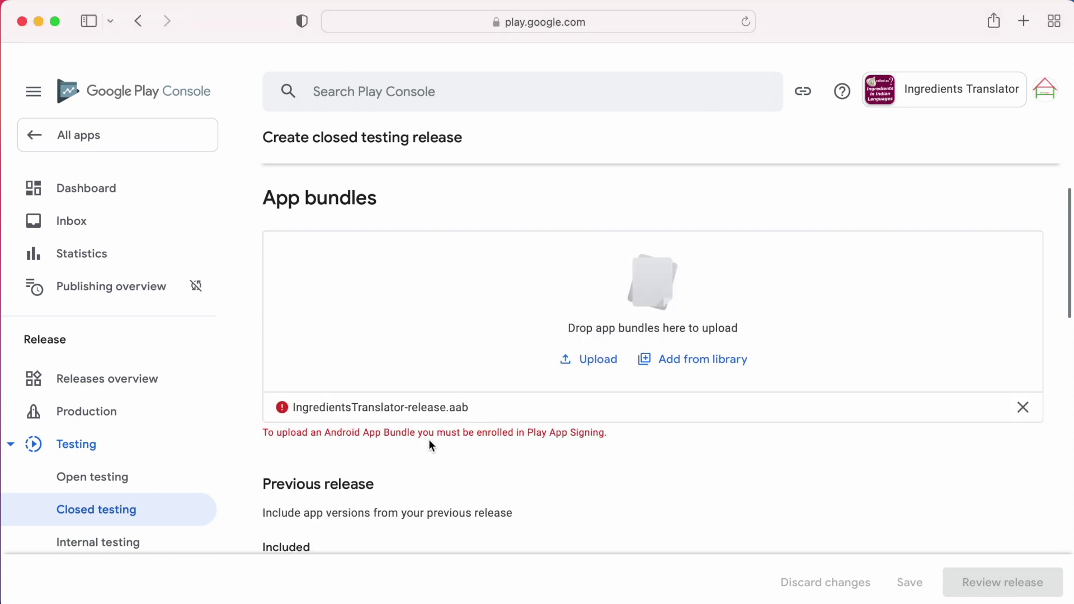
left_click_drag(327, 433, 631, 434)
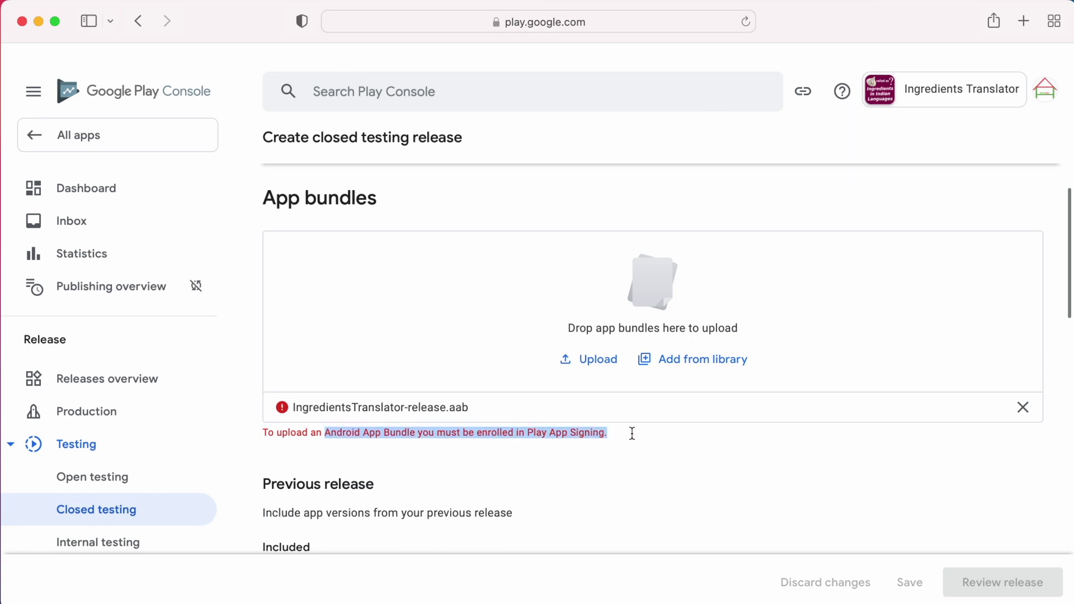
left_click(610, 436)
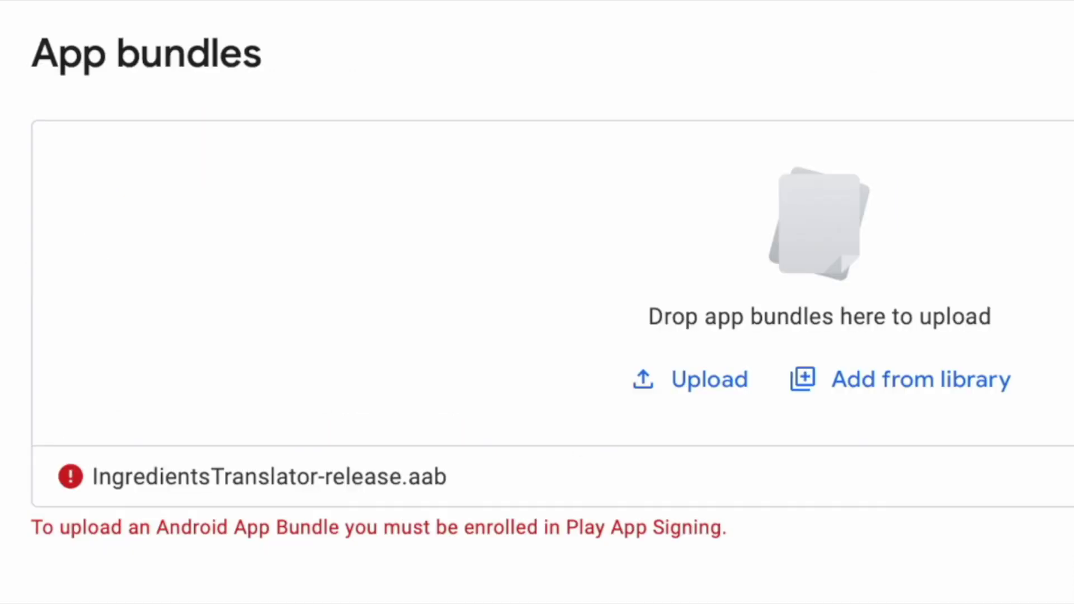
- Highlight the App integrity heading and its warning about the unprotected signing key
scroll(609, 435, "up", 2)
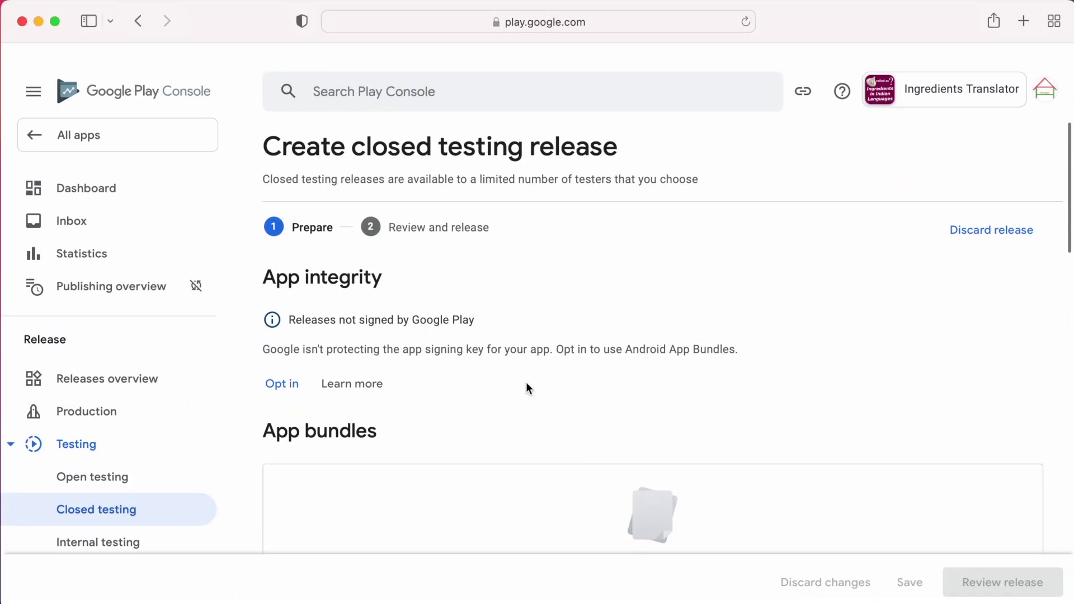
left_click_drag(266, 276, 383, 278)
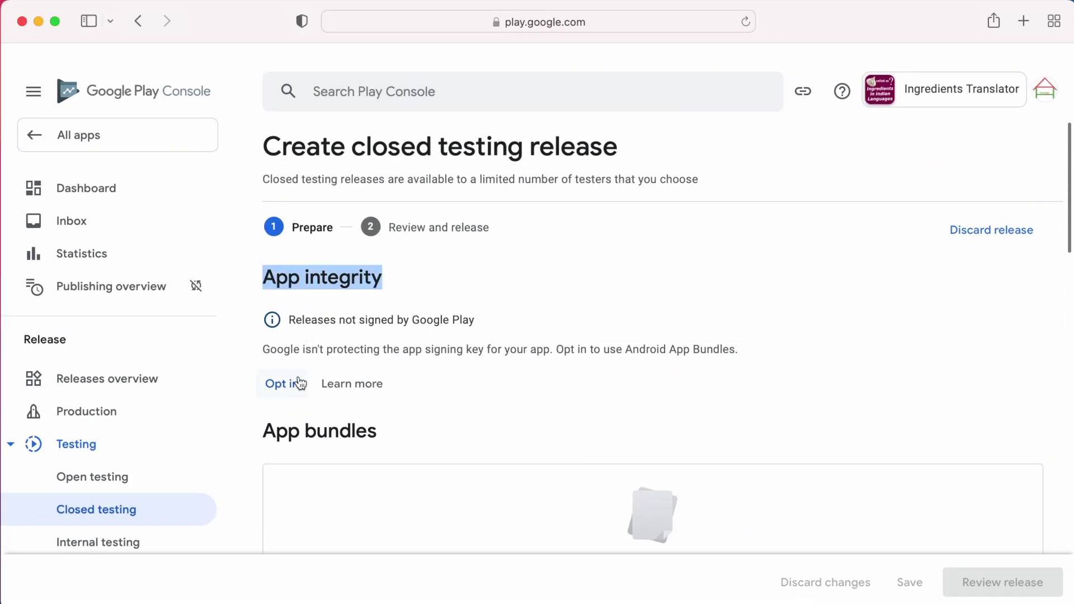
left_click_drag(263, 350, 762, 349)
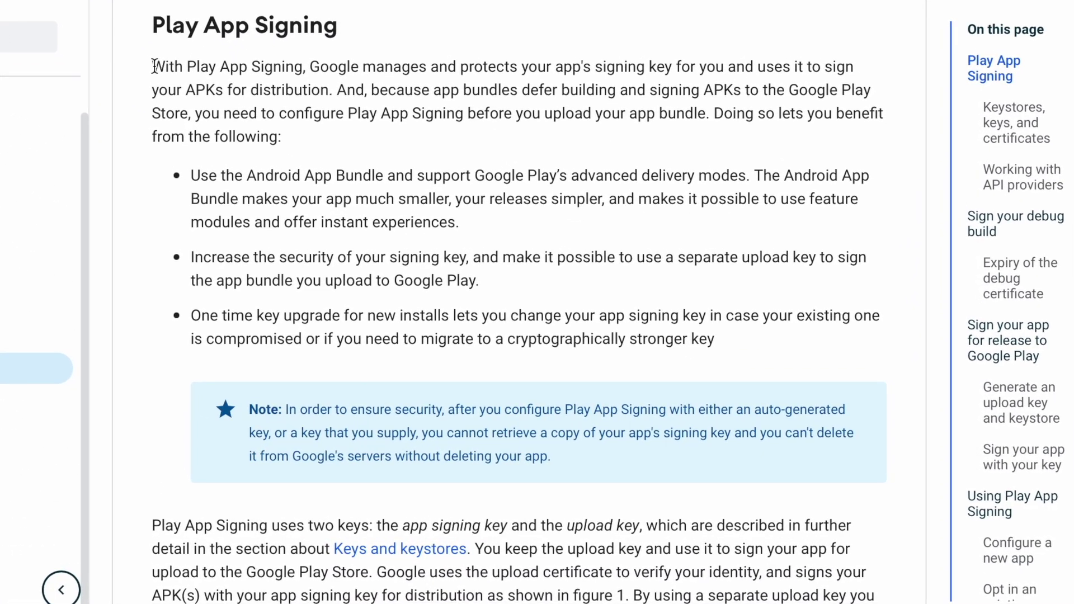
- Read about the upload key and app signing key up to Figure 1, then select Android Studio's key store path
left_click_drag(155, 66, 338, 91)
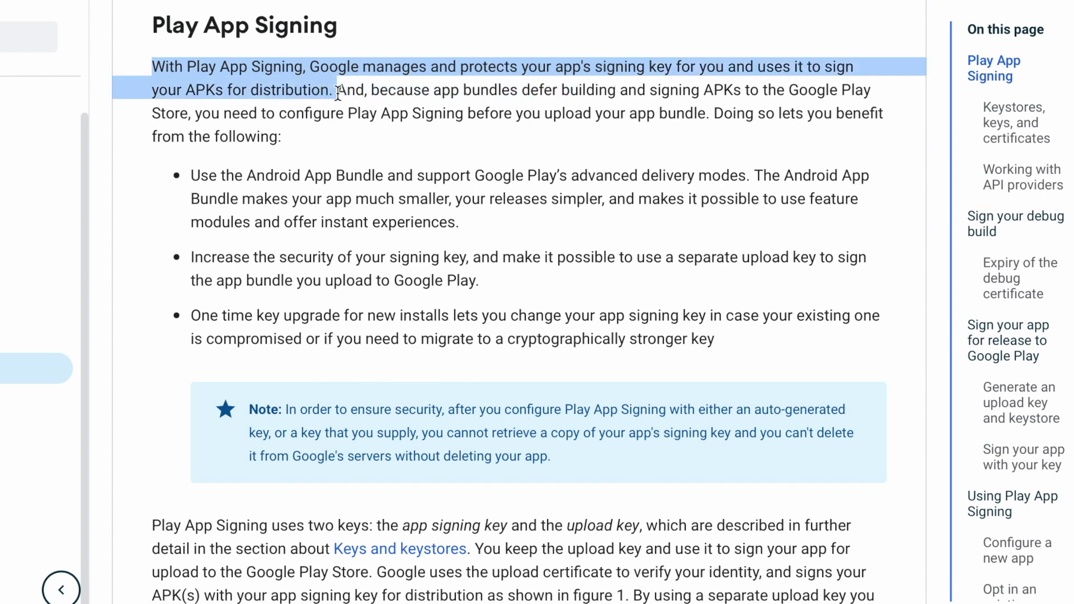
scroll(344, 267, "down", 5)
left_click_drag(152, 193, 646, 196)
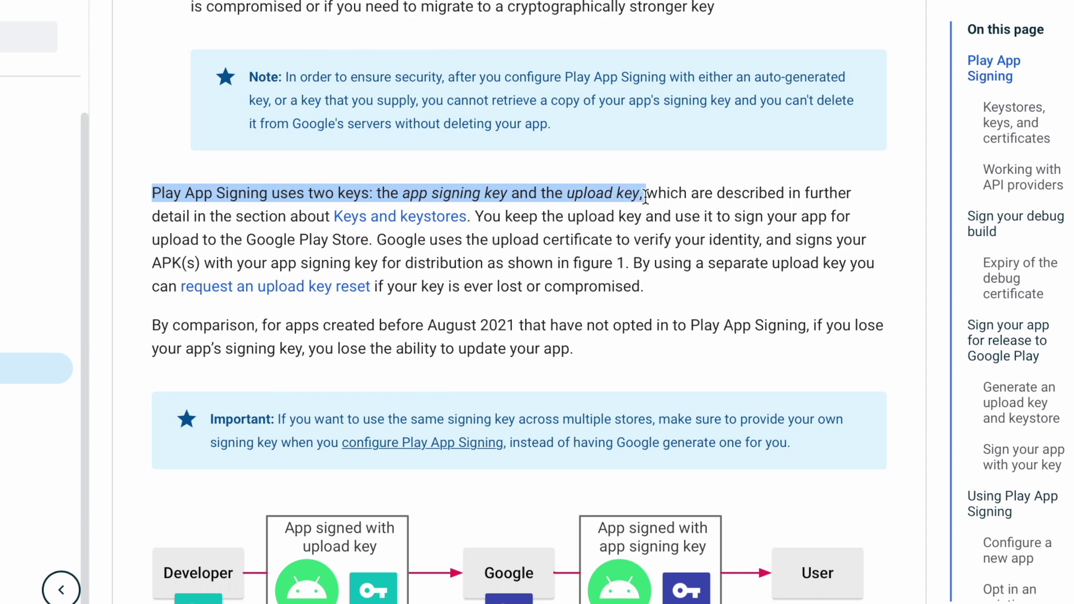
scroll(646, 196, "down", 3)
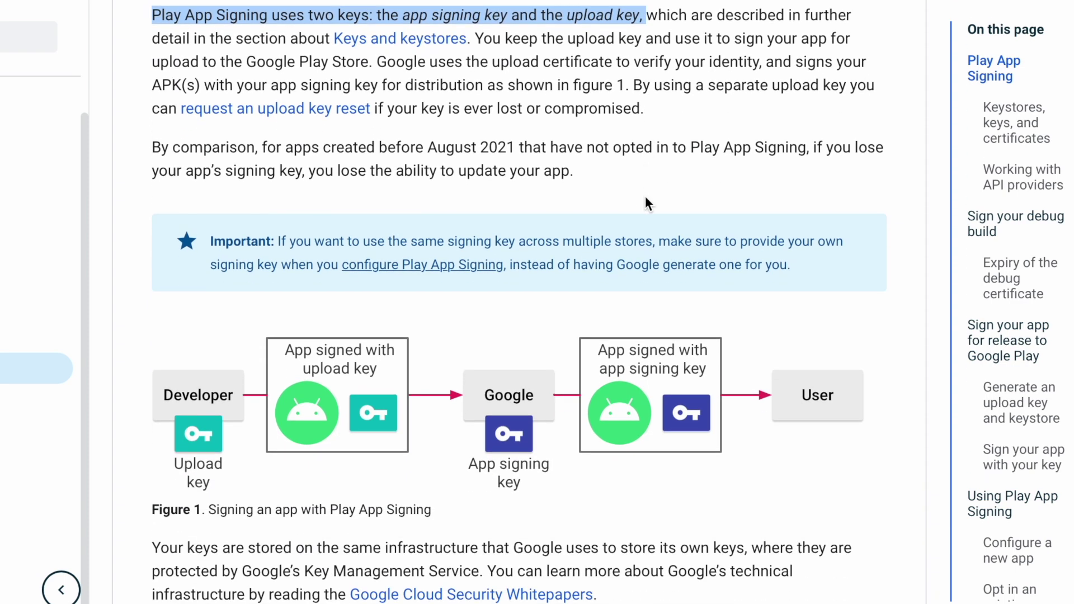
left_click(246, 475)
left_click_drag(183, 472, 220, 486)
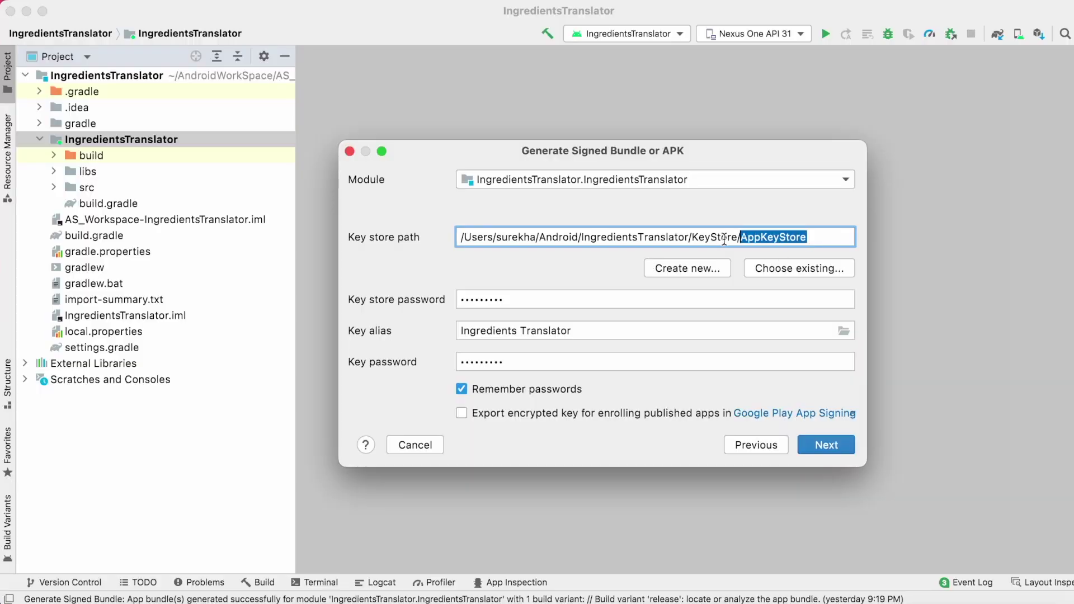
triple_click(725, 240)
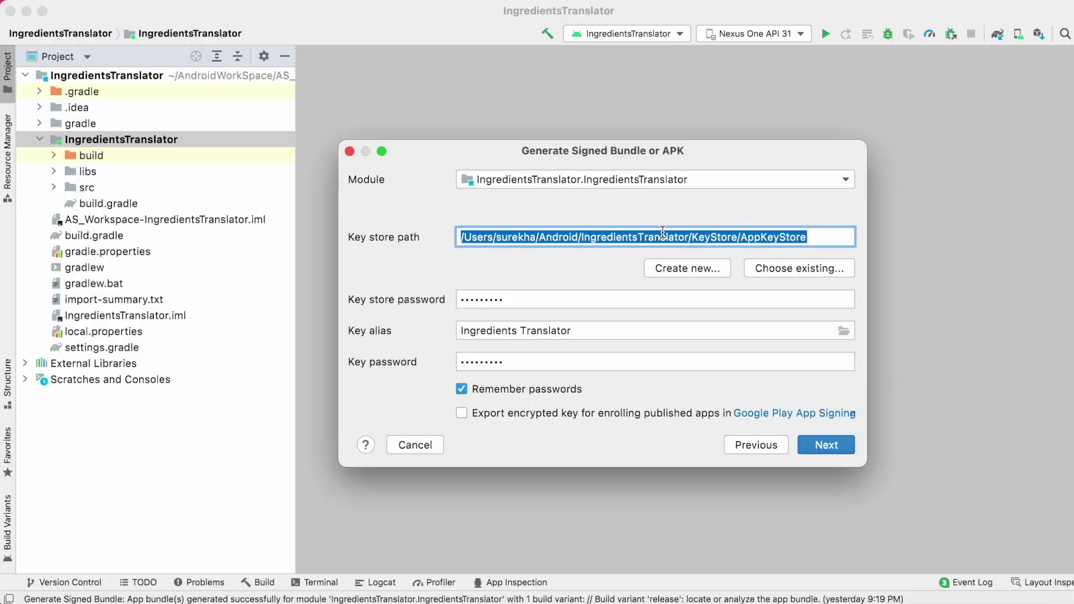
left_click(687, 268)
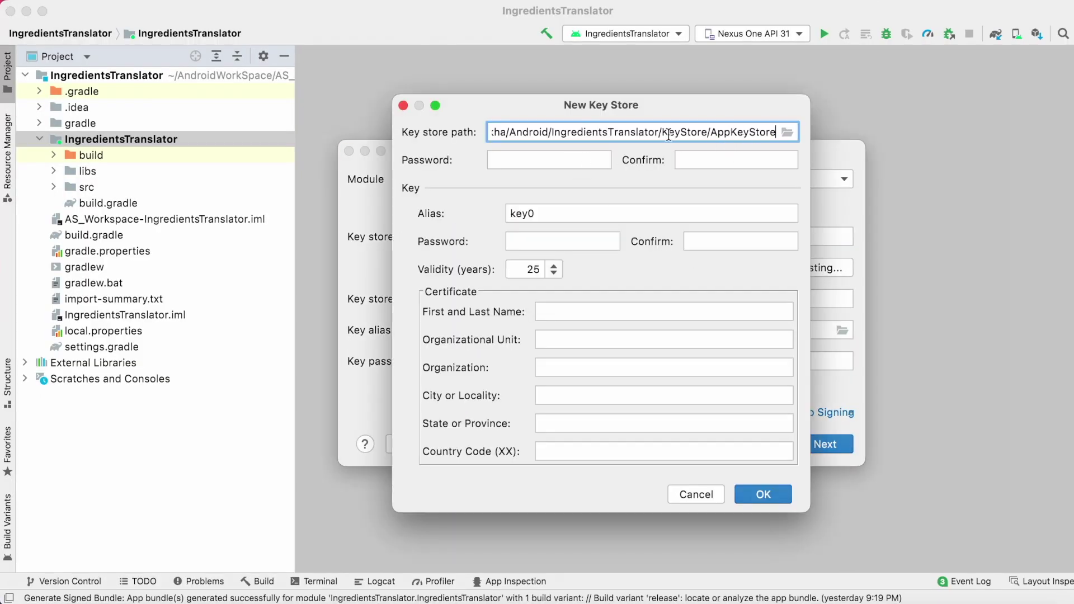
left_click(589, 151)
left_click(562, 241)
left_click(571, 309)
left_click(615, 340)
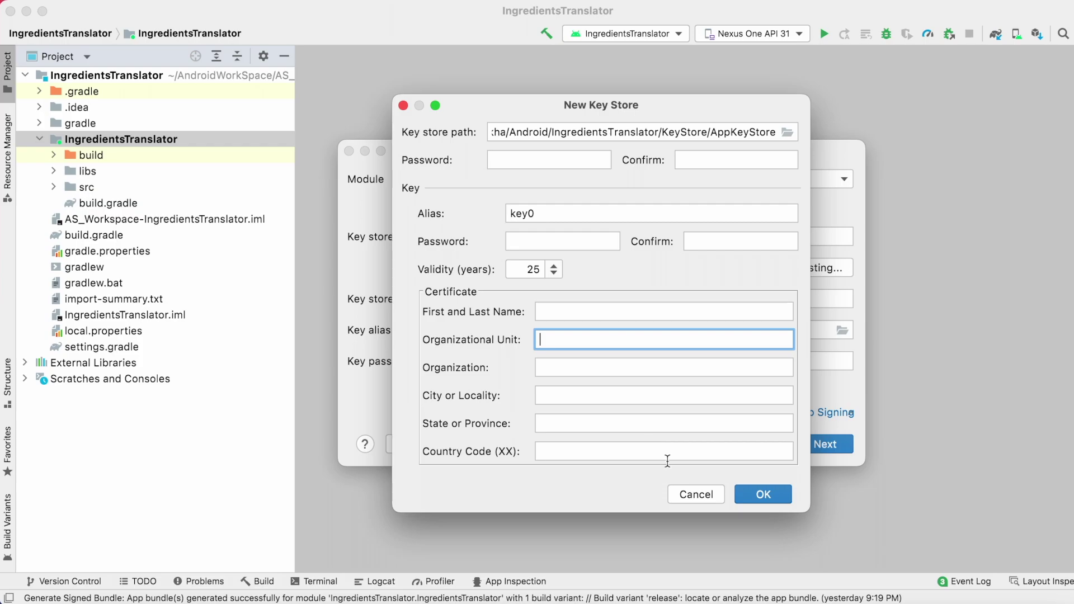
left_click(700, 496)
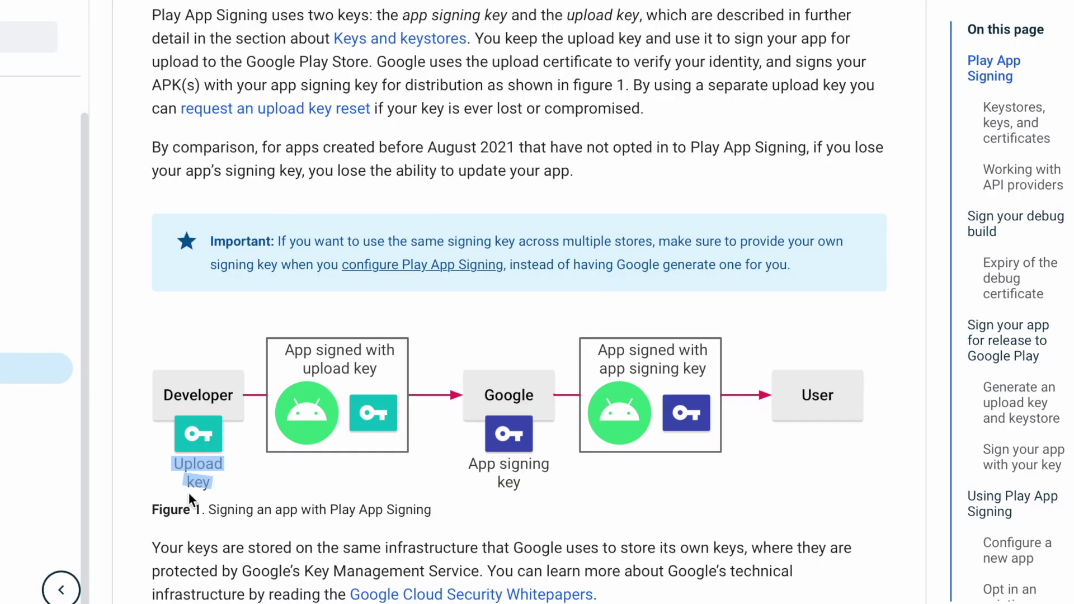
left_click_drag(162, 395, 233, 397)
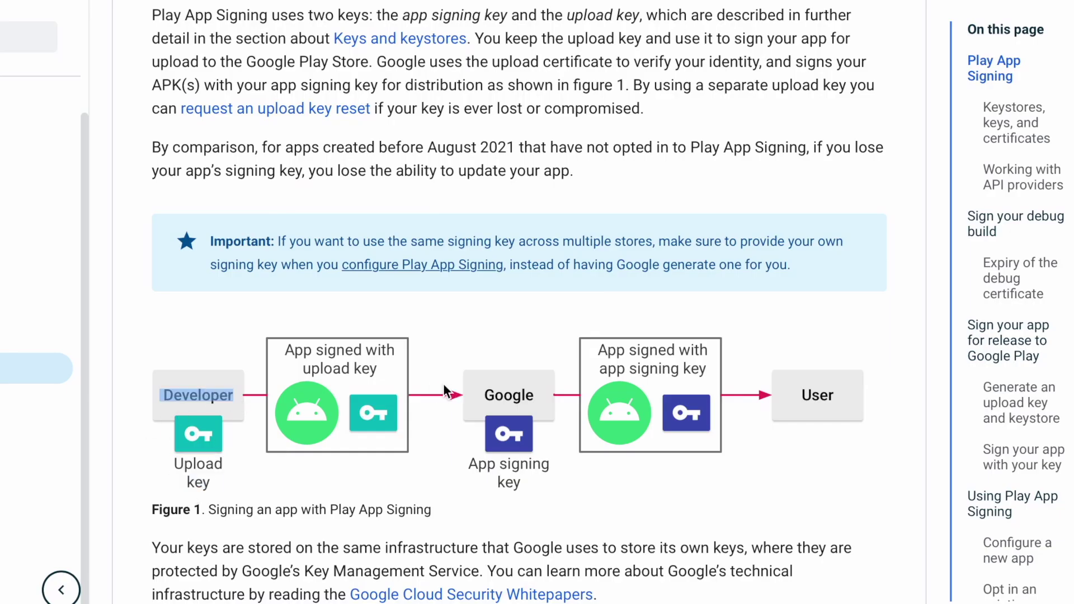
left_click(448, 392)
double_click(504, 395)
triple_click(507, 480)
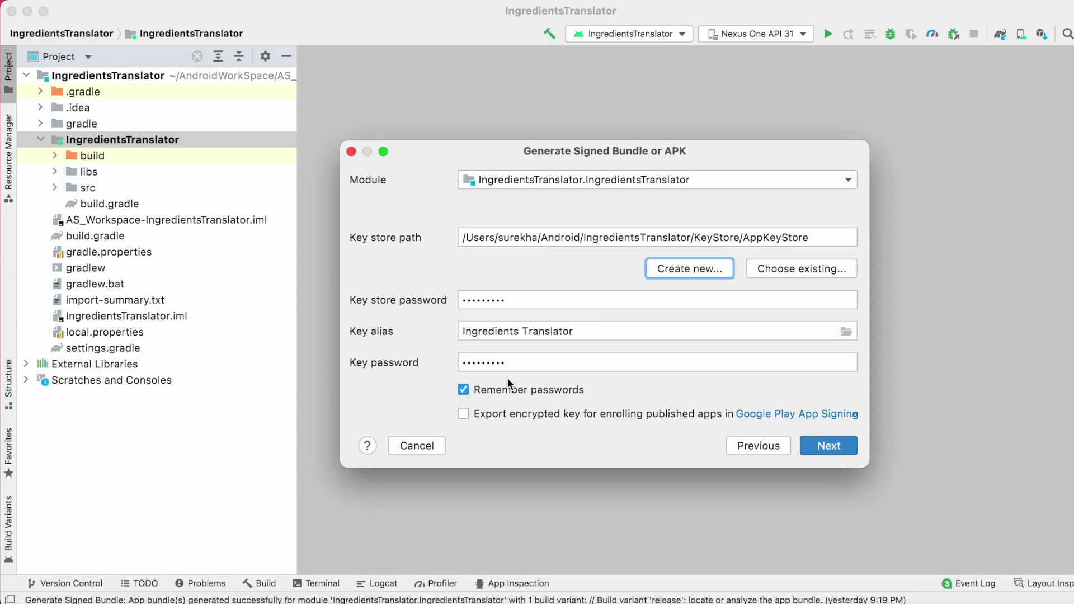
- Enable Export encrypted key to Home Apps > AAB_Encrypted_Key and continue to the build variant step
left_click(464, 413)
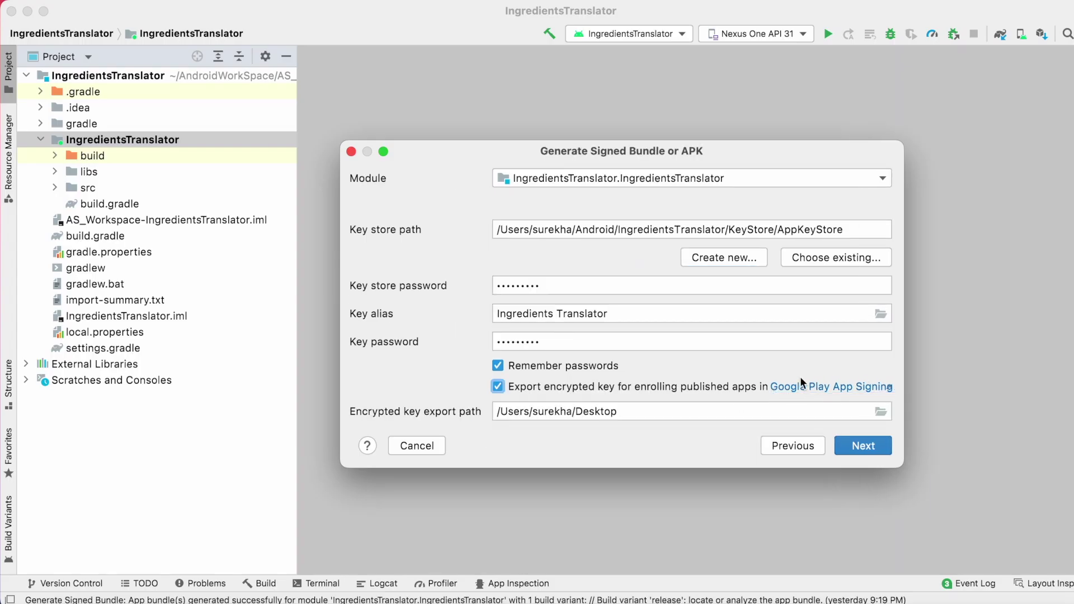
left_click(881, 413)
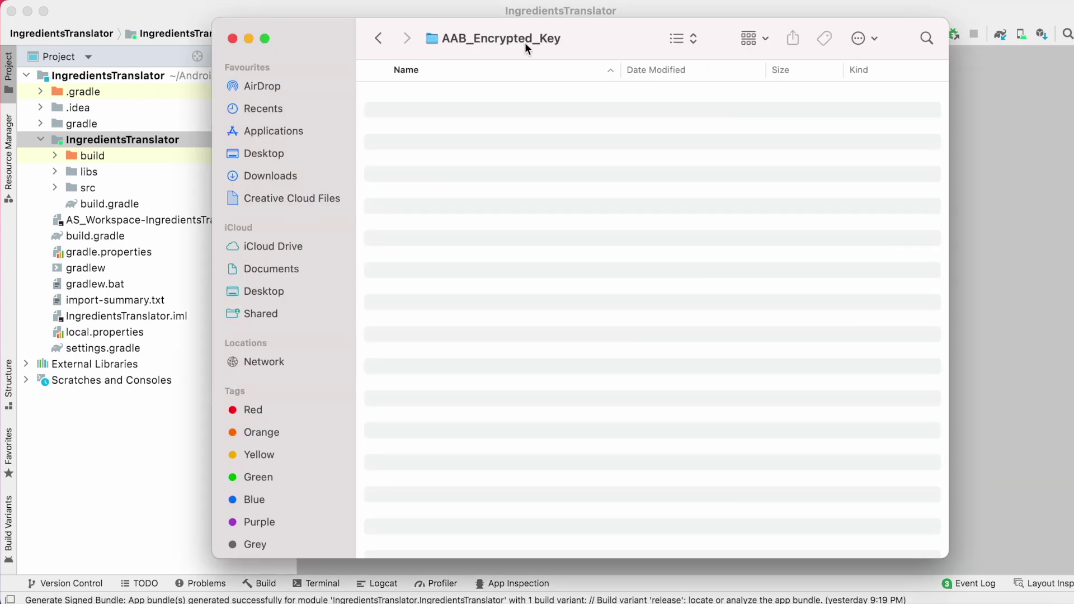
left_click(248, 38)
left_click(692, 82)
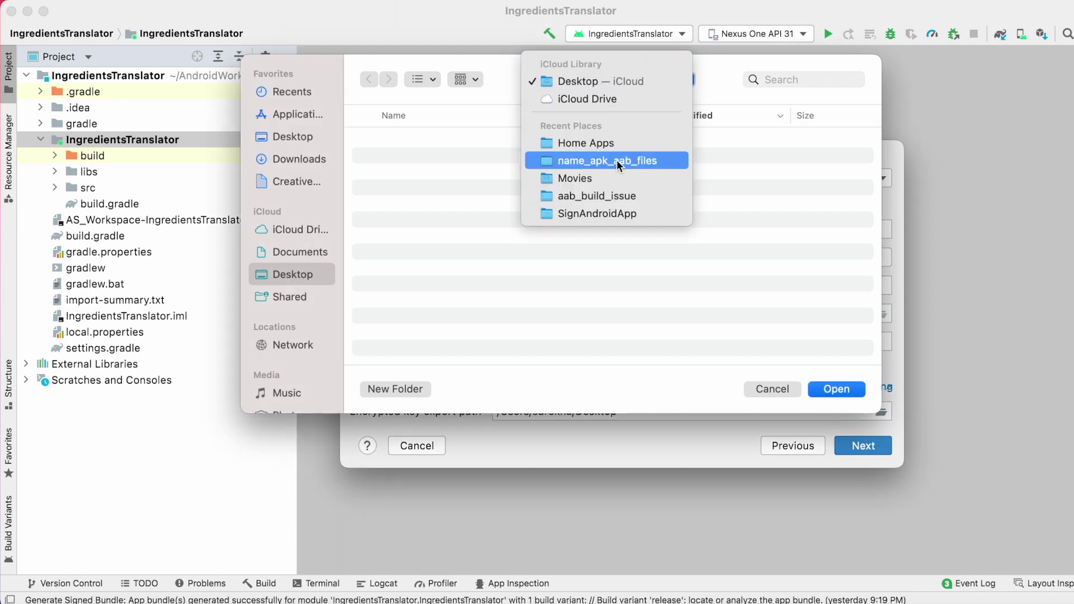
left_click(616, 146)
left_click(415, 224)
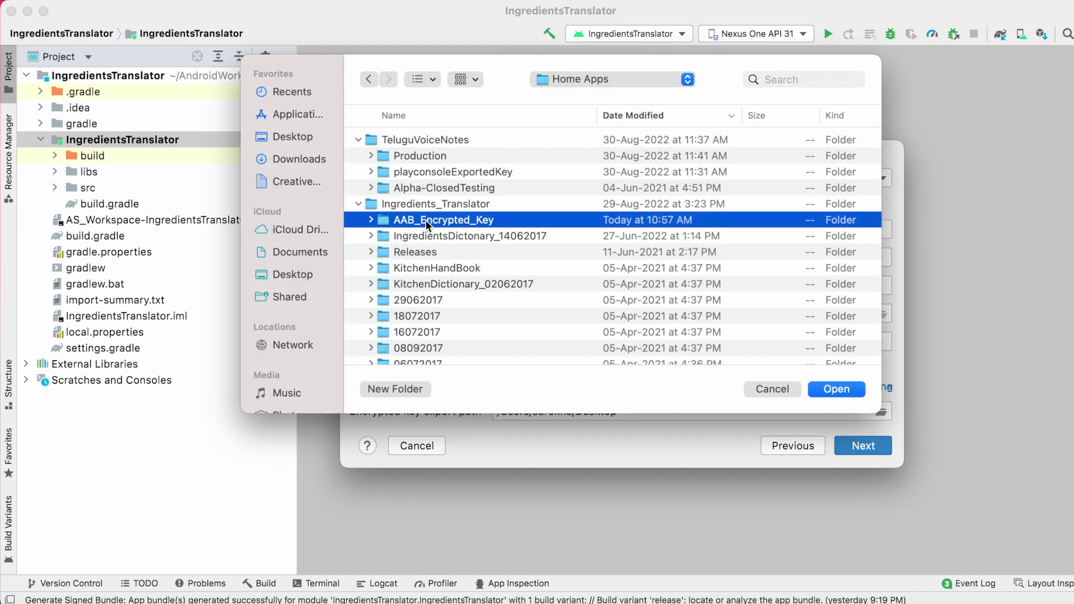
left_click(834, 390)
left_click(873, 451)
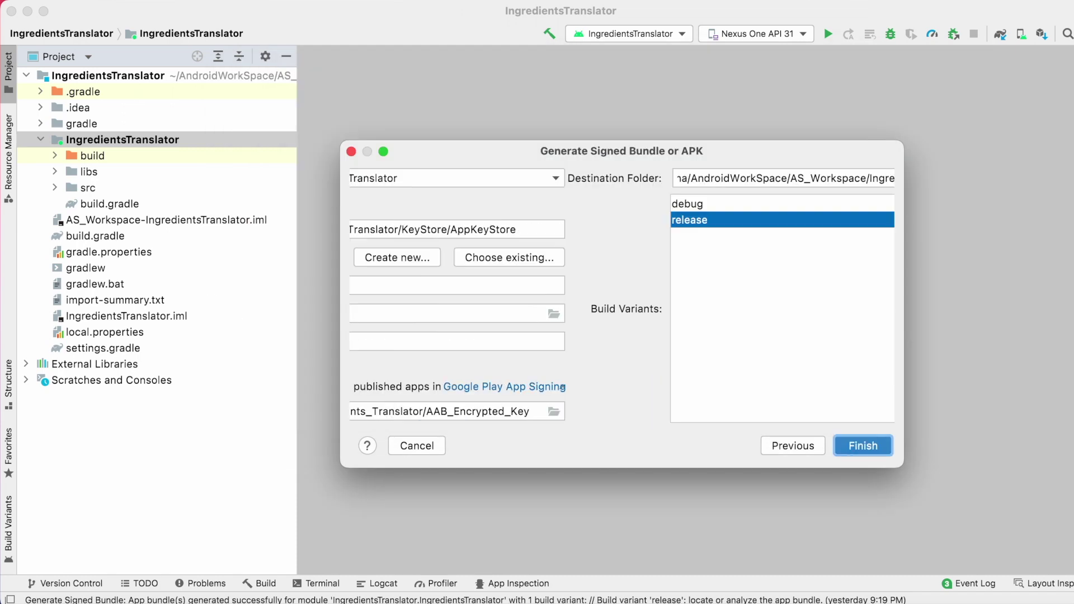
- Build the signed bundle, select IngredientsTranslator-release.aab in the release folder, and locate the exported key file
left_click(871, 445)
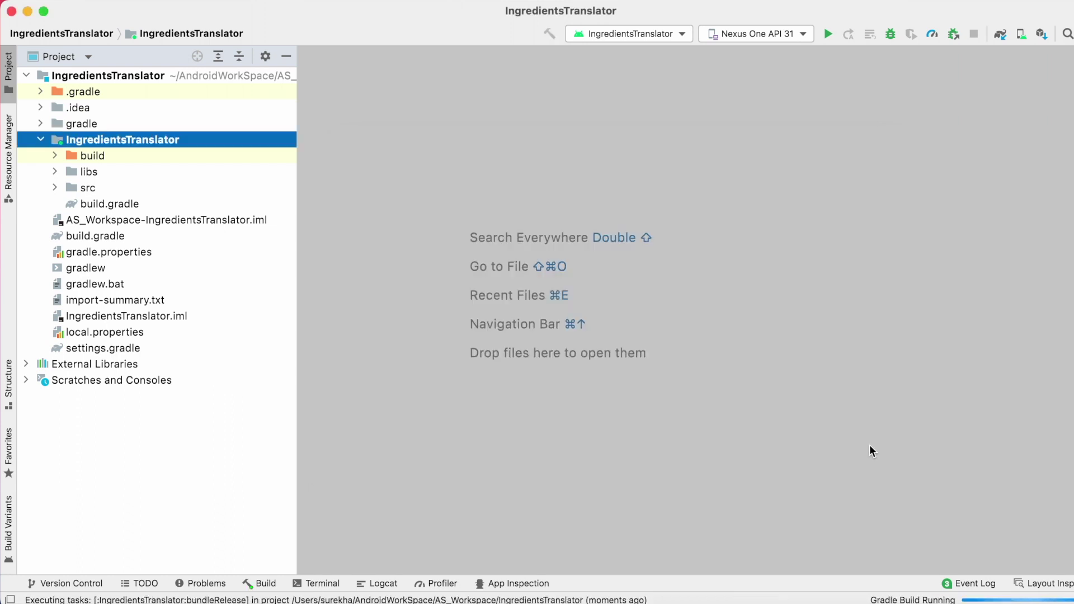
left_click(55, 189)
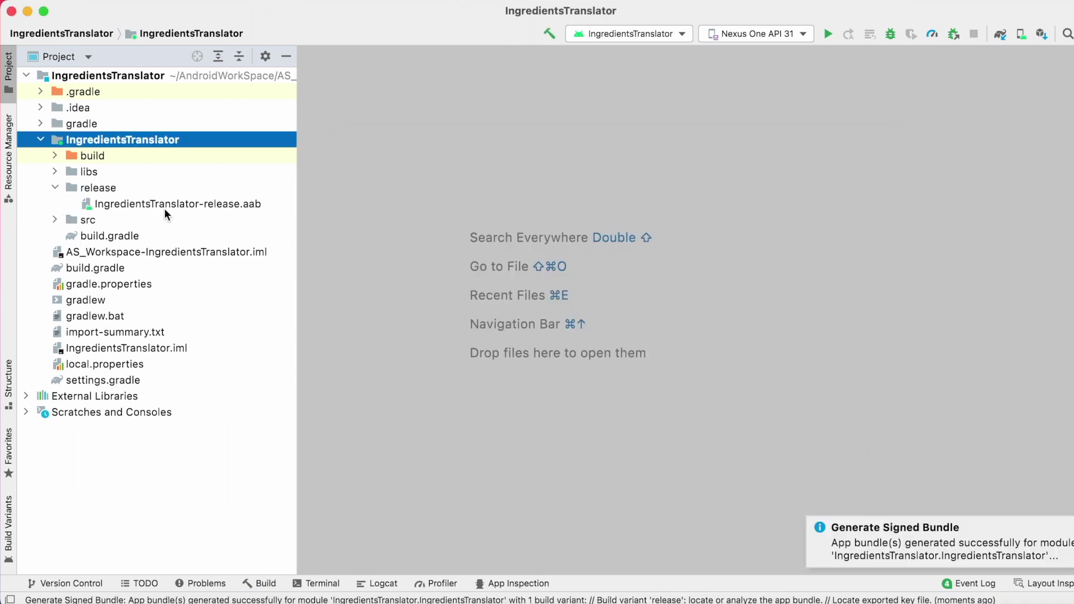
left_click(235, 206)
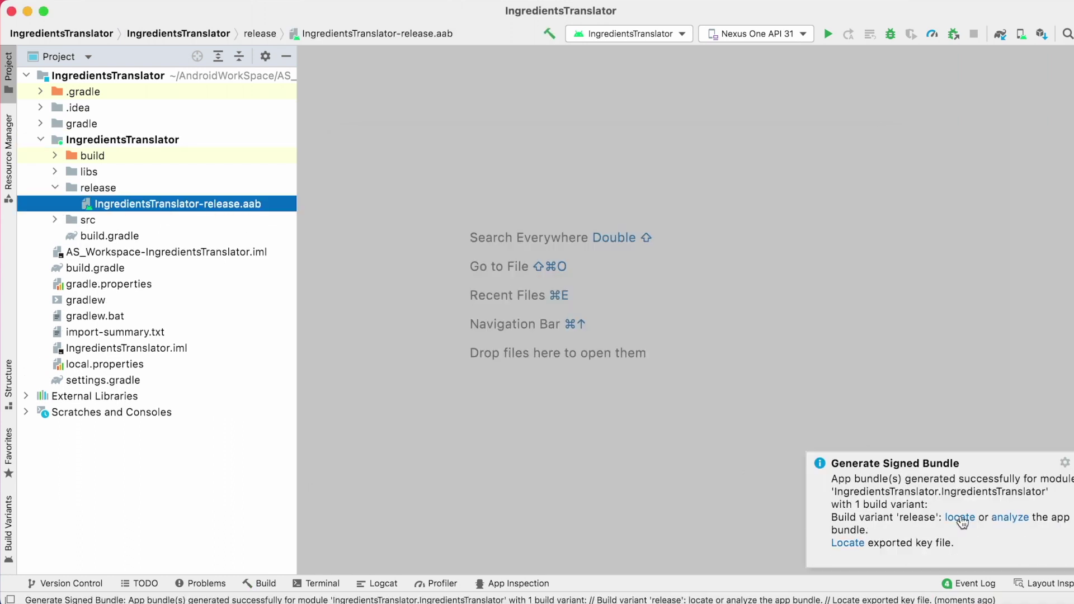
left_click(846, 542)
left_click(439, 93)
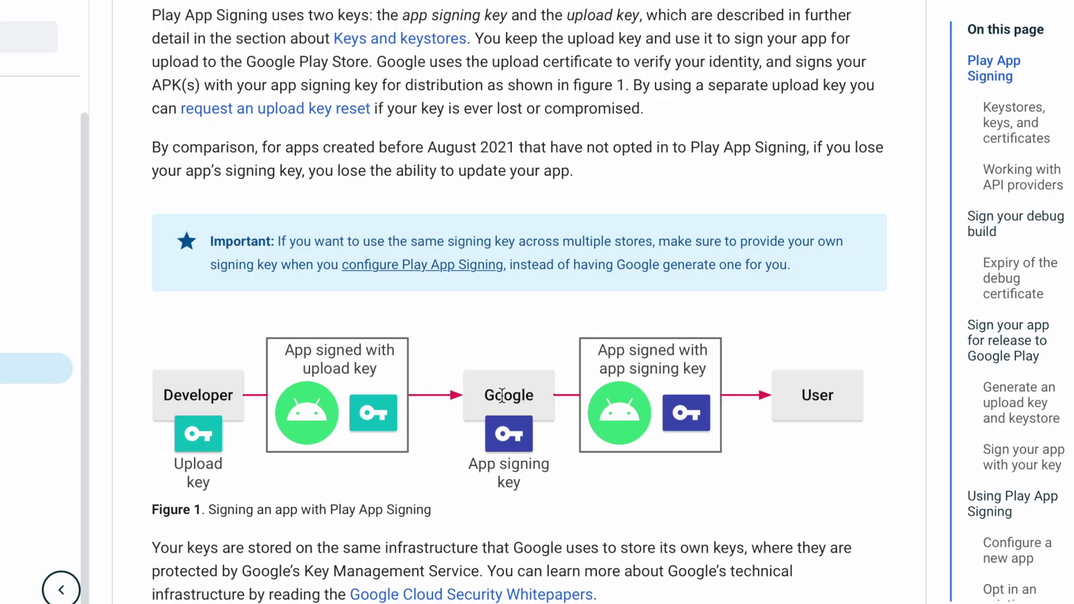
double_click(486, 396)
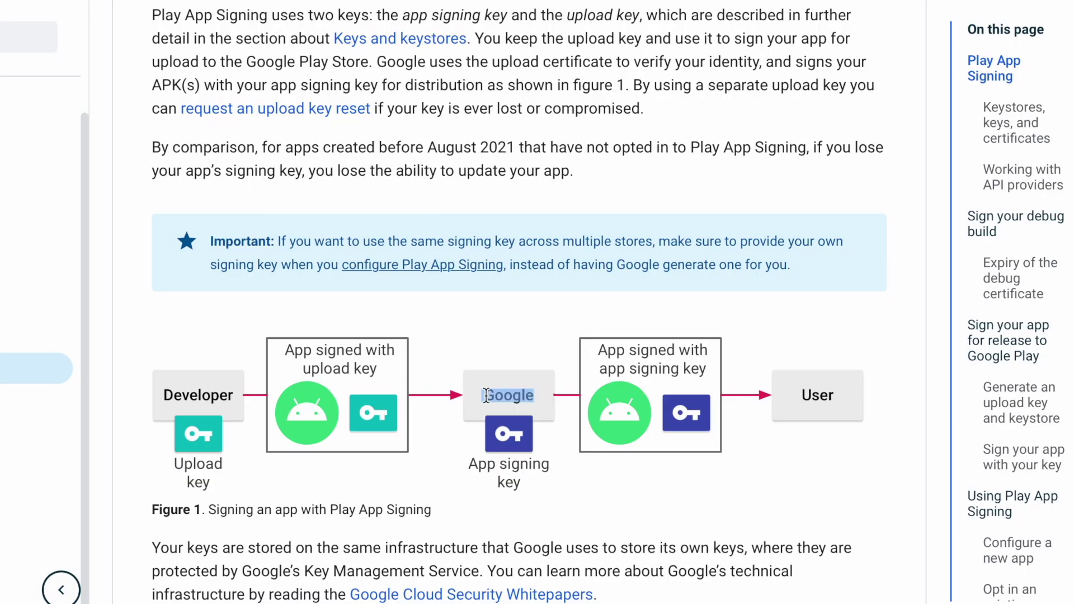
left_click_drag(470, 463, 525, 483)
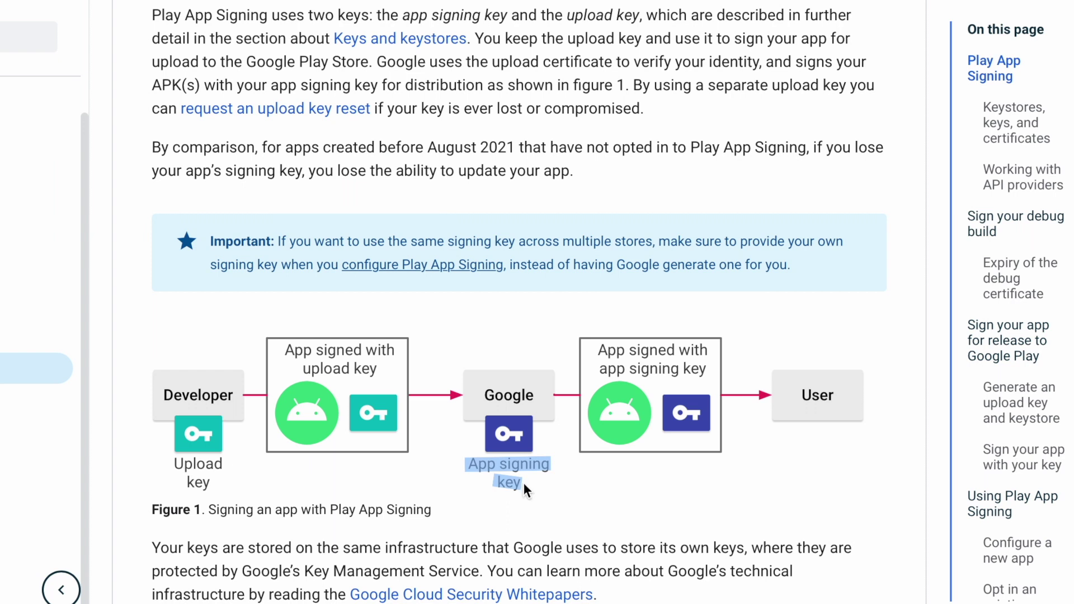
left_click(793, 407)
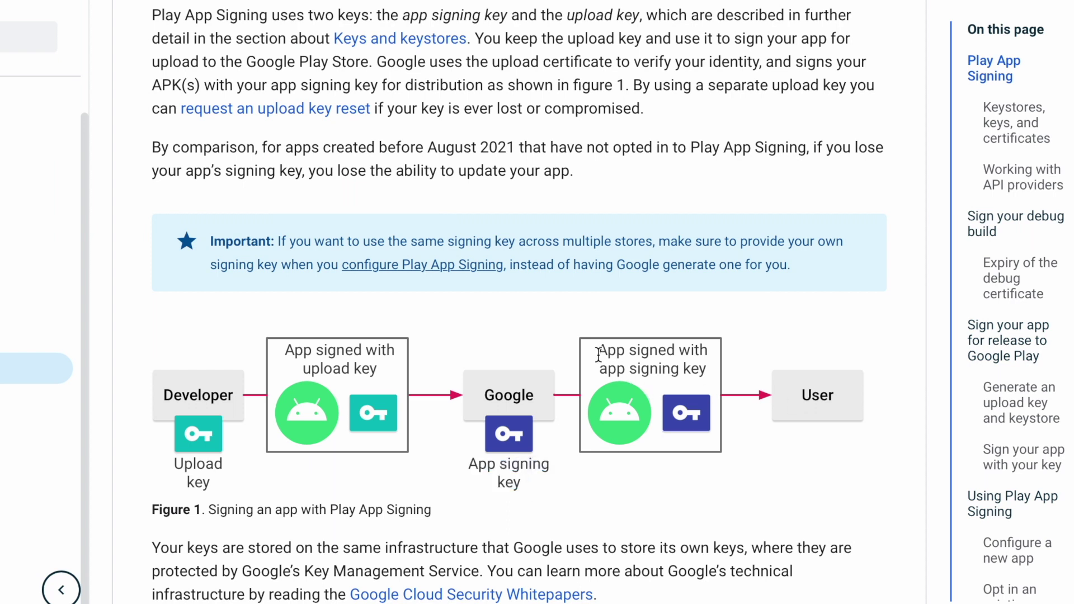
left_click_drag(598, 353, 706, 369)
left_click(731, 401)
double_click(817, 395)
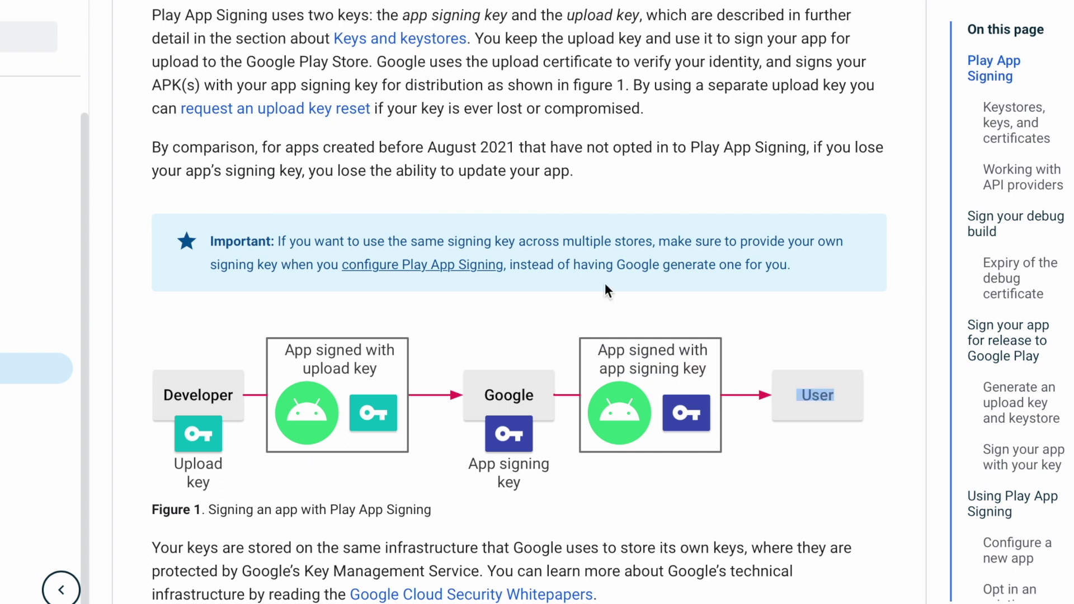
left_click(323, 162)
left_click_drag(265, 148, 571, 167)
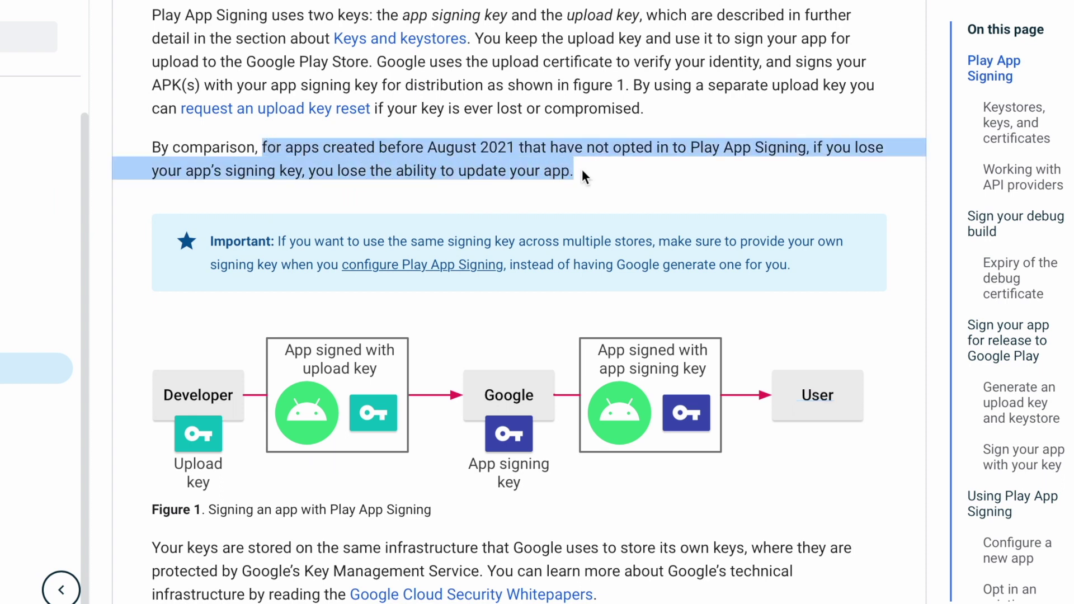
left_click(429, 148)
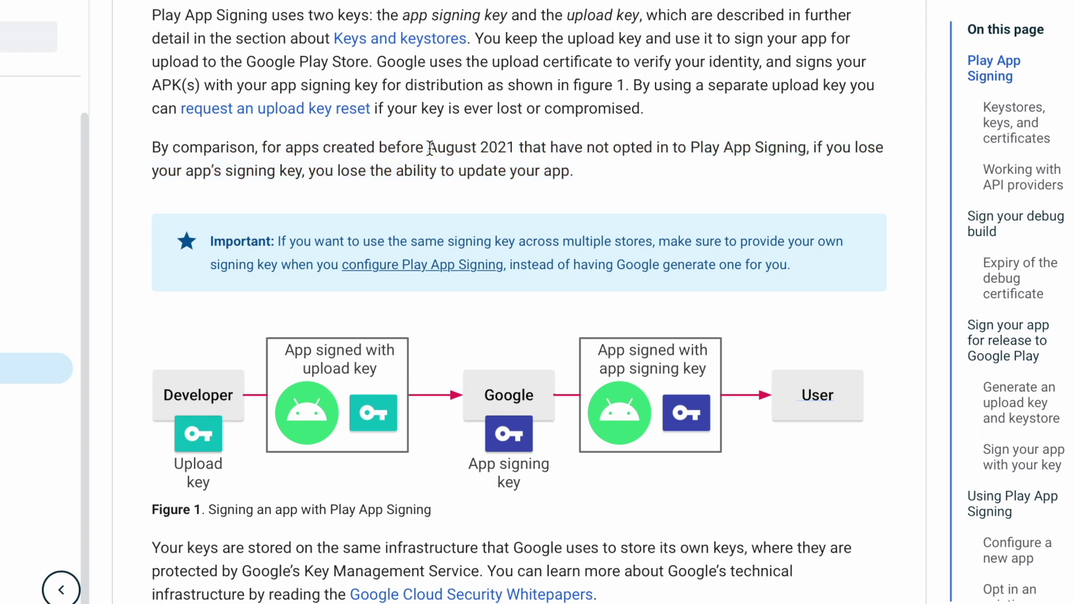
left_click_drag(430, 148, 519, 147)
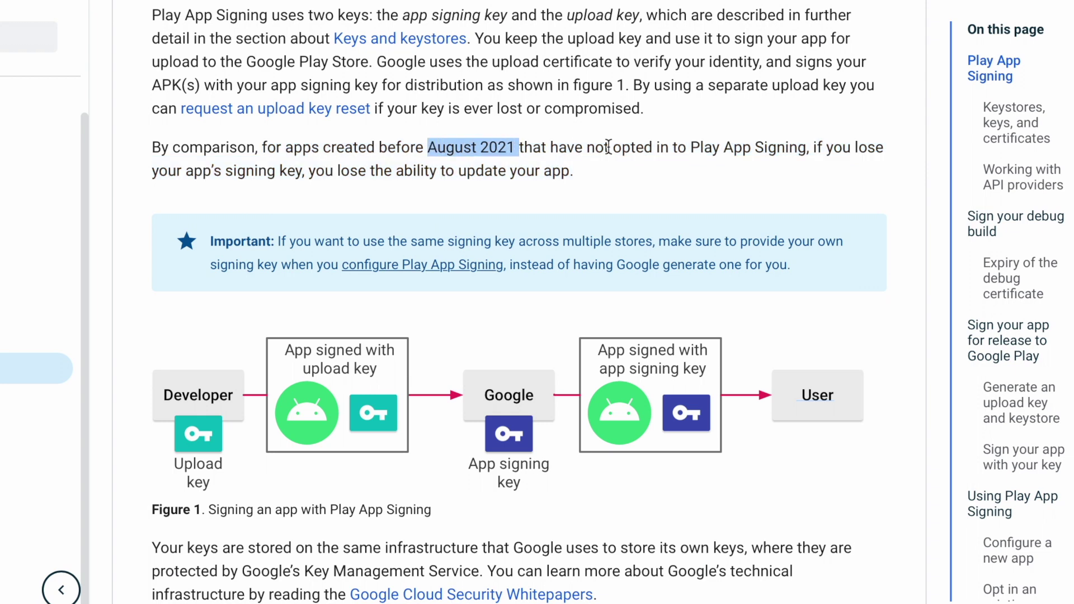
left_click_drag(585, 148, 654, 150)
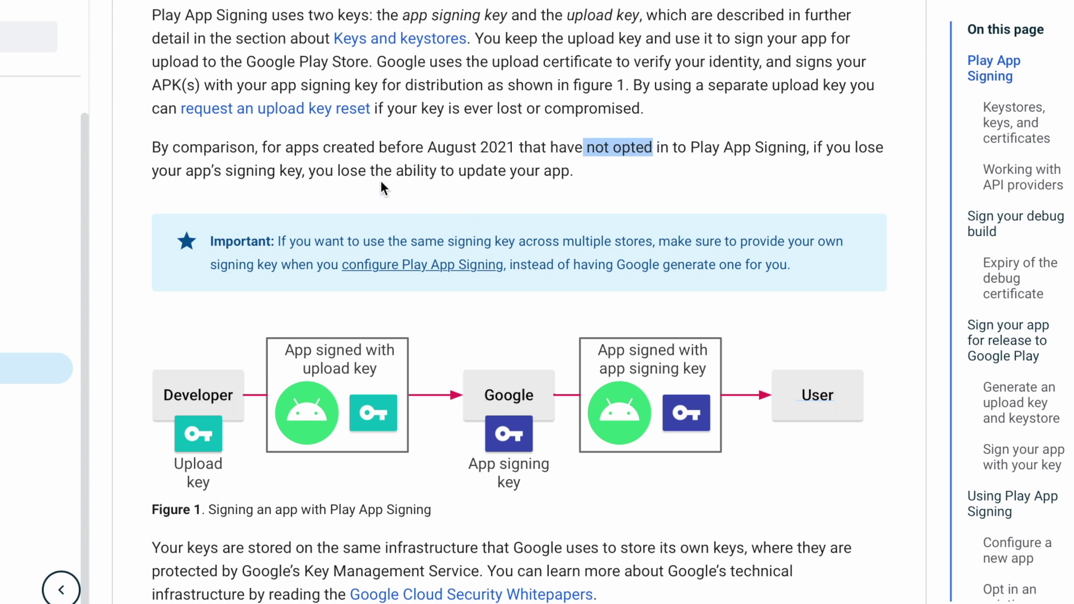
left_click_drag(311, 170, 586, 179)
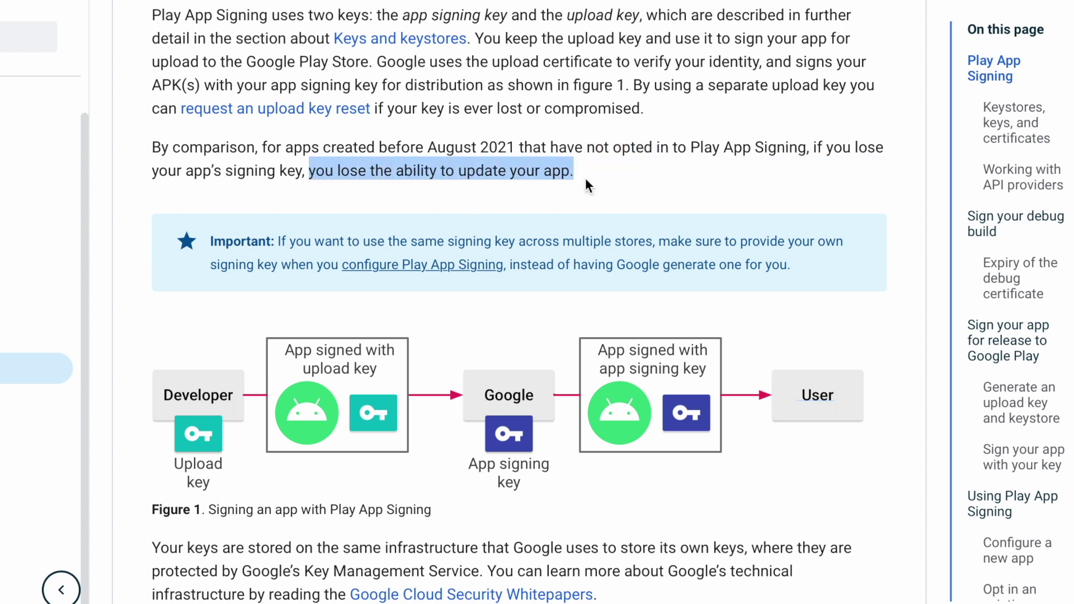
left_click(651, 173)
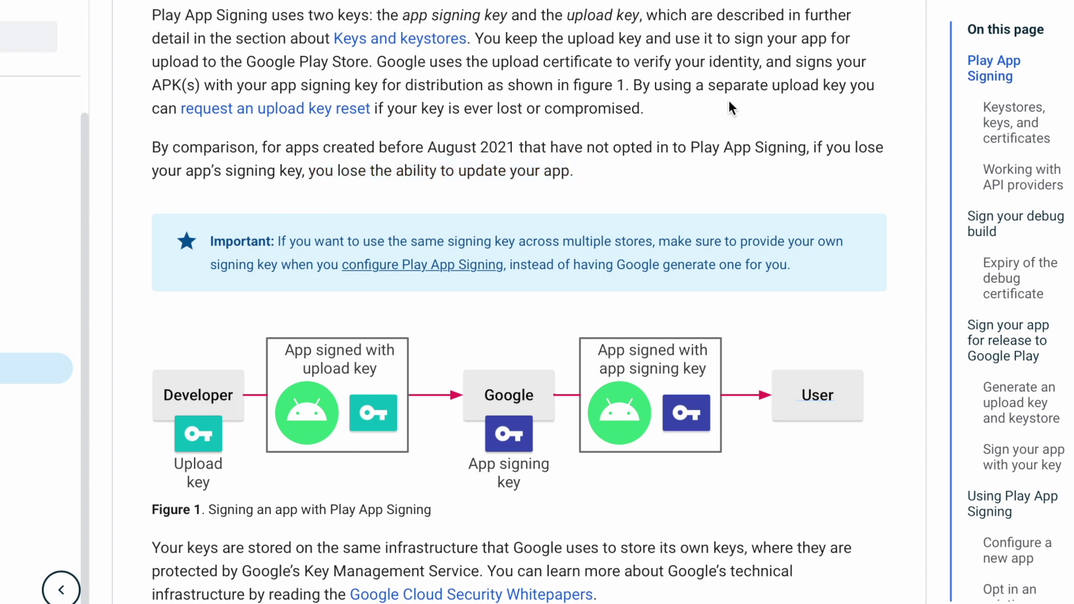
left_click_drag(636, 85, 376, 110)
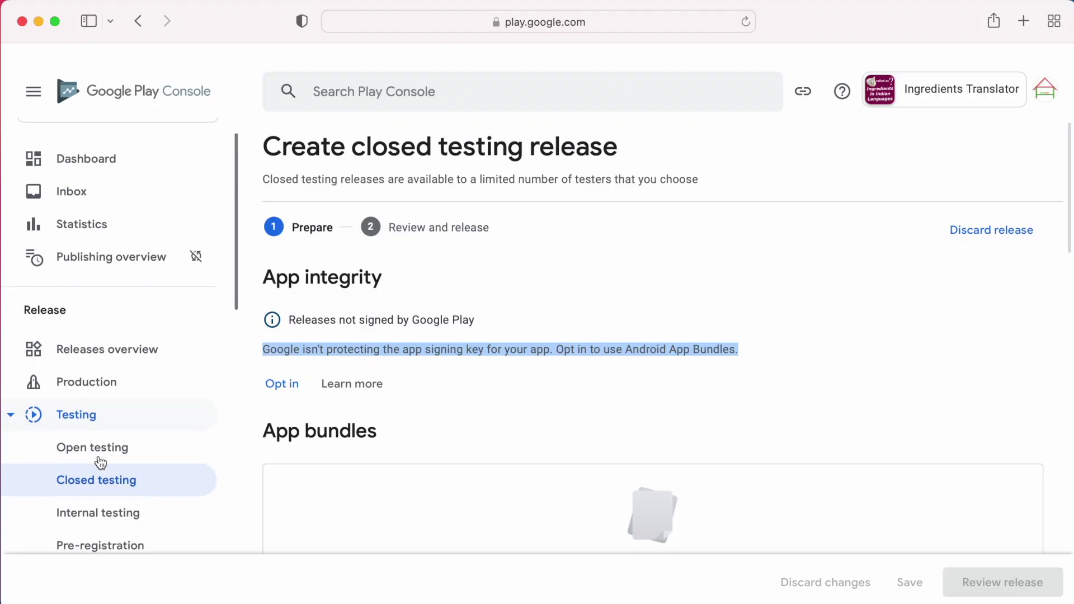
scroll(84, 460, "down", 5)
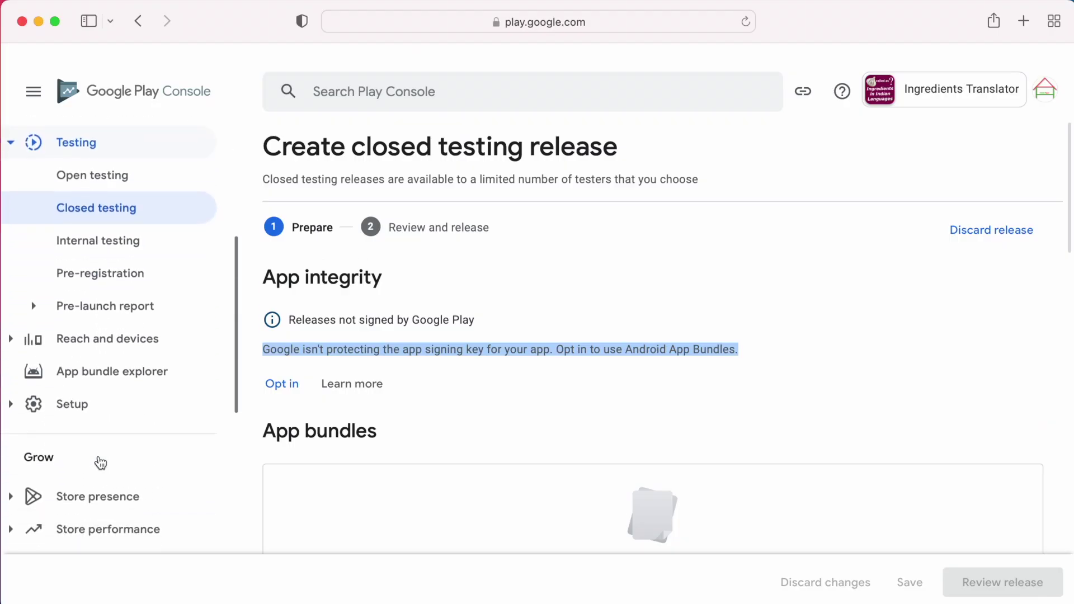
- Go to Setup > App integrity and show the App signing tab options
left_click(16, 399)
left_click(108, 439)
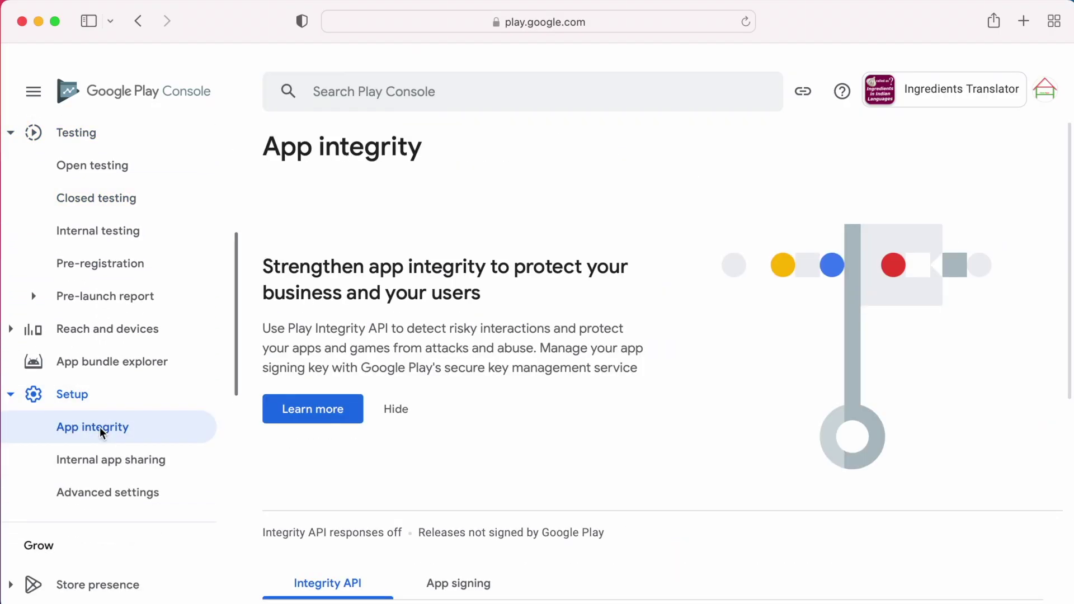
scroll(490, 469, "down", 5)
left_click(459, 314)
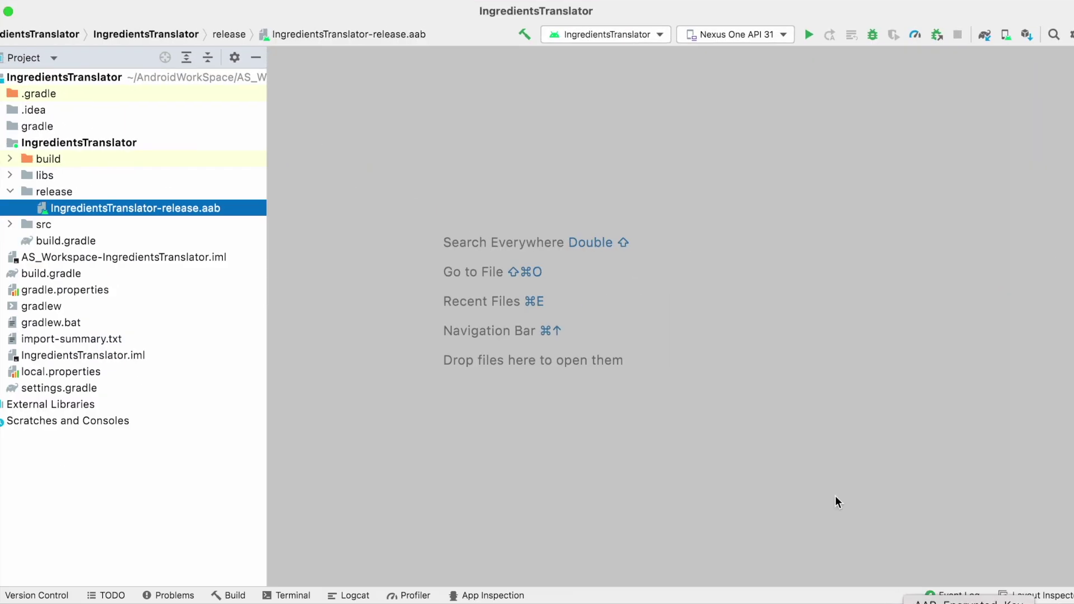
- Check Export encrypted key in Generate Signed Bundle, select private_key.pepk, and return to Play Console
left_click(358, 0)
left_click(442, 121)
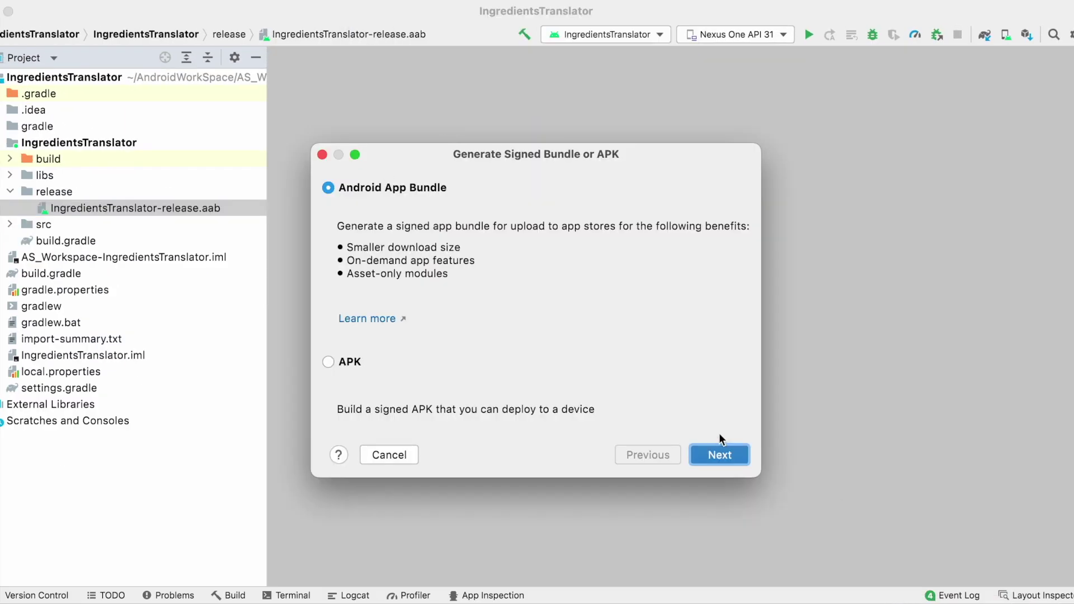
left_click(720, 454)
left_click(438, 421)
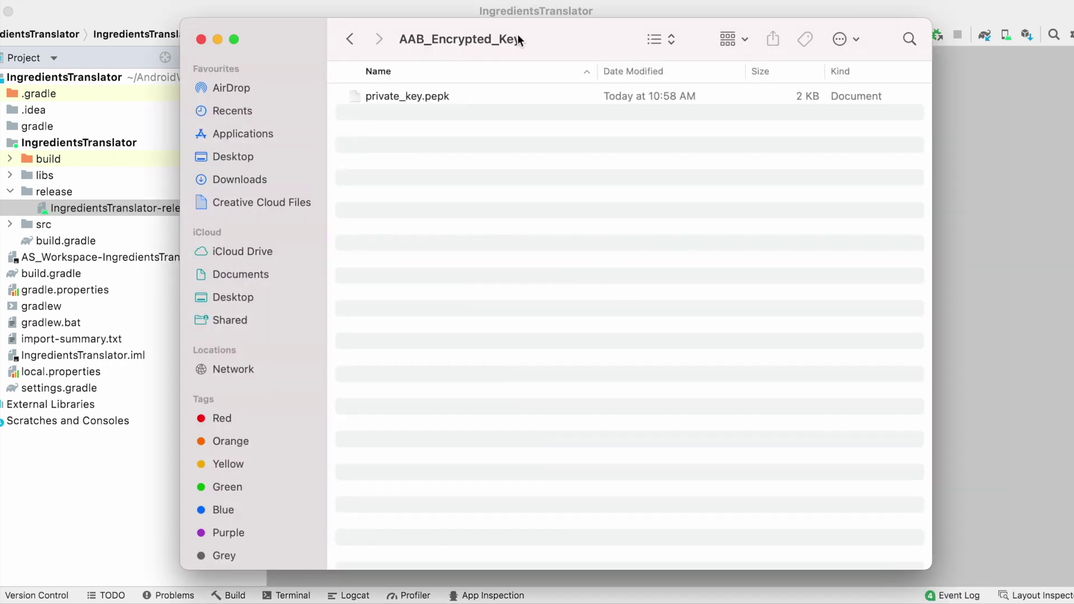
left_click(386, 100)
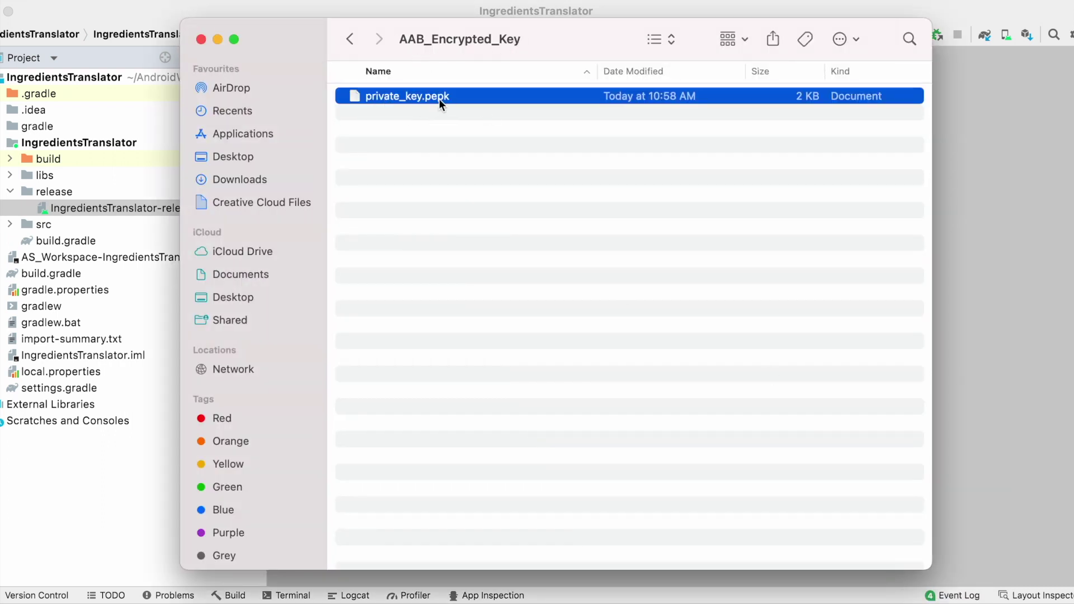
key("super+Tab")
key("super+Tab")
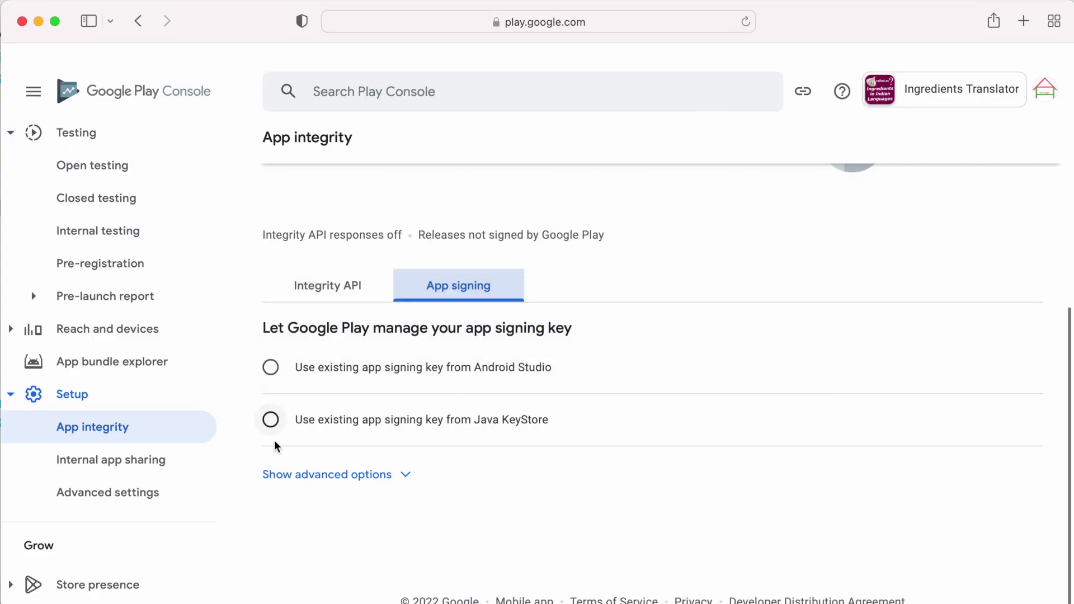
- Try the Android Studio key option, then choose 'Use existing app signing key from Java KeyStore'
left_click(270, 367)
scroll(508, 439, "down", 3)
left_click_drag(318, 308, 401, 327)
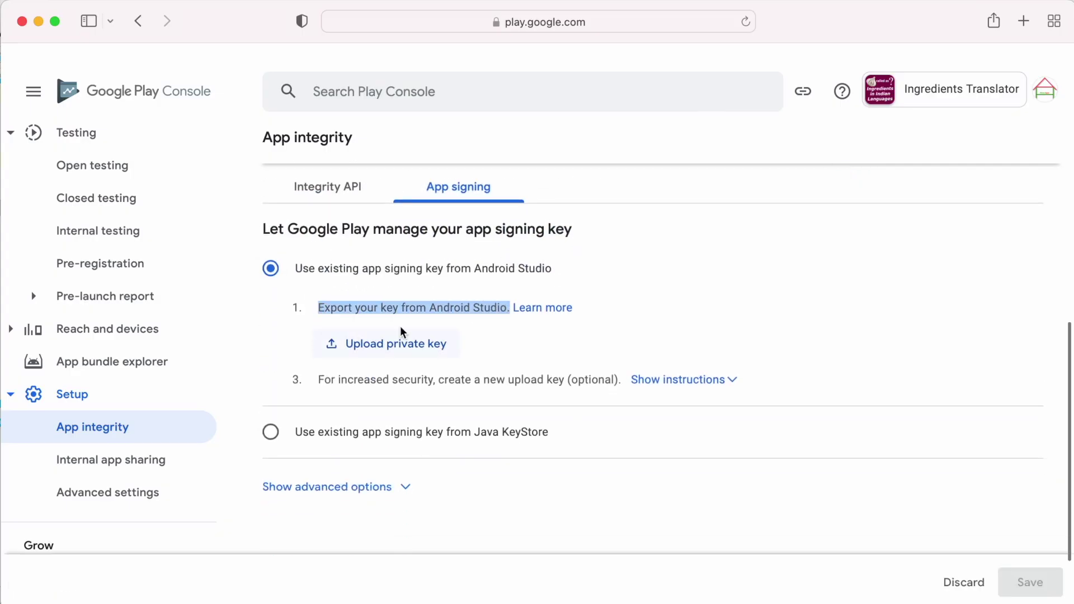
left_click(270, 432)
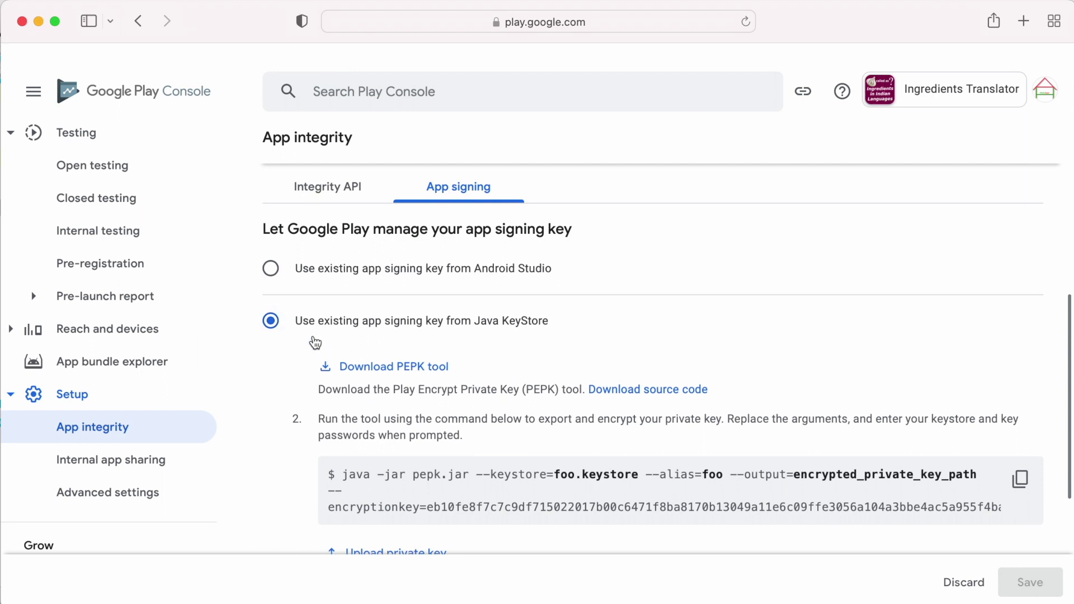
left_click_drag(477, 322, 555, 327)
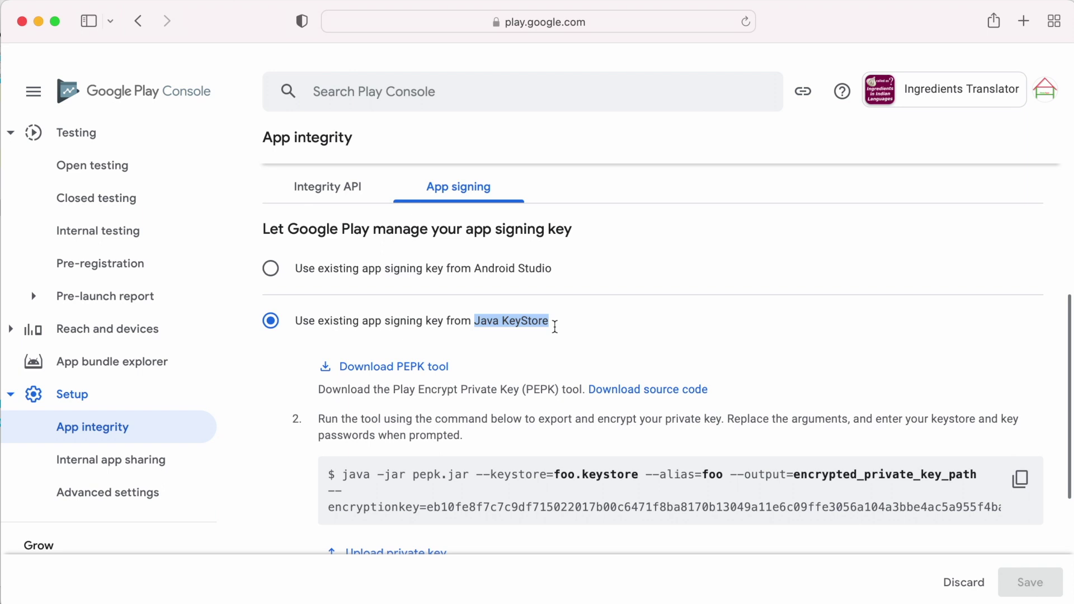
scroll(555, 327, "down", 2)
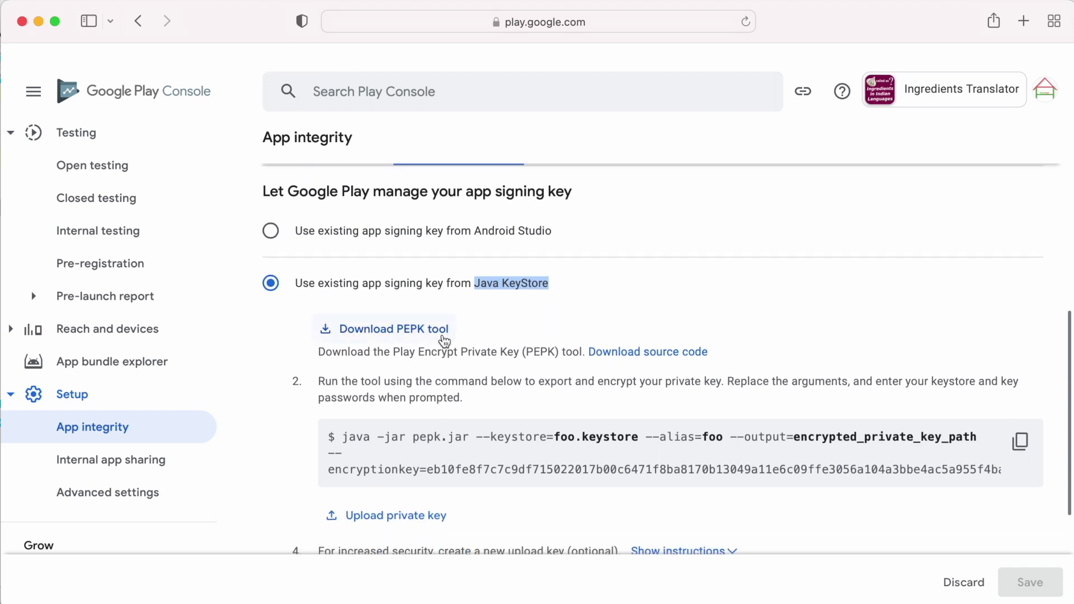
- Review the PEPK export command, including its encrypted output path and encryption key
scroll(445, 341, "down", 2)
left_click_drag(343, 376, 840, 365)
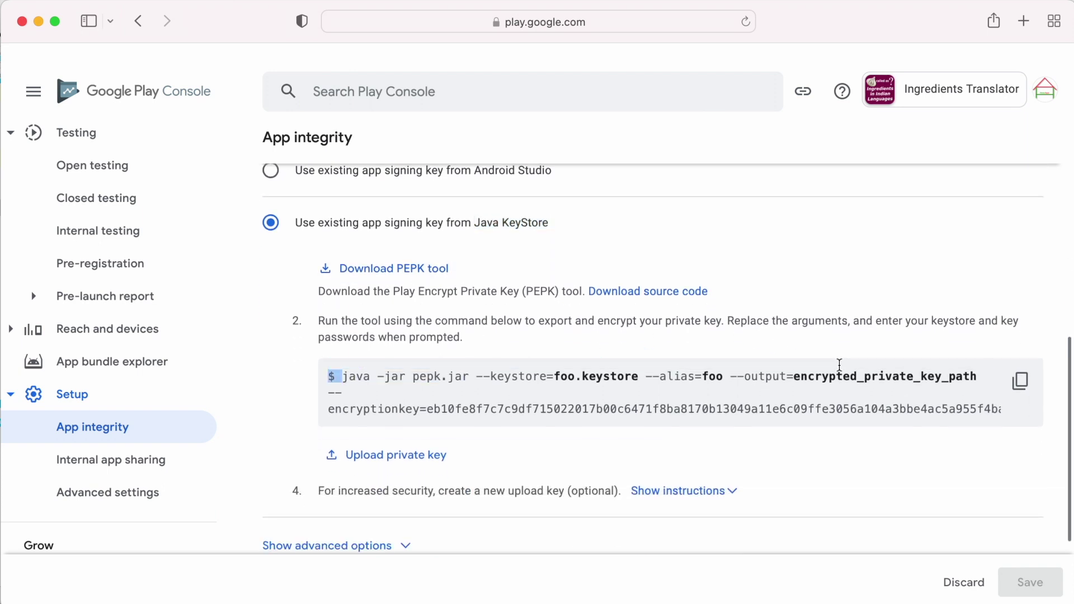
left_click_drag(969, 365, 978, 375)
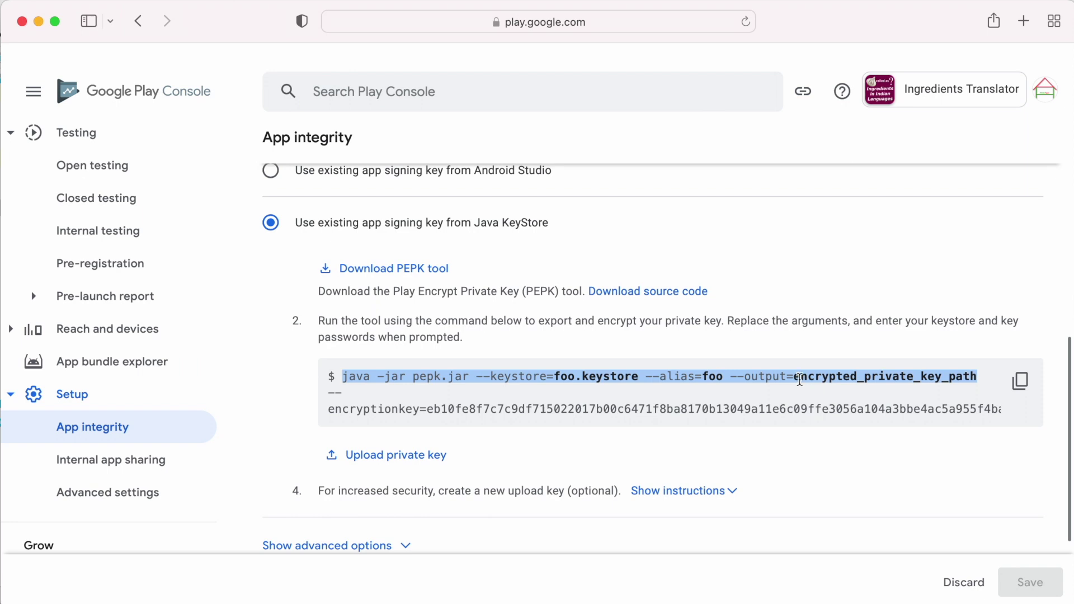
left_click_drag(796, 380, 980, 376)
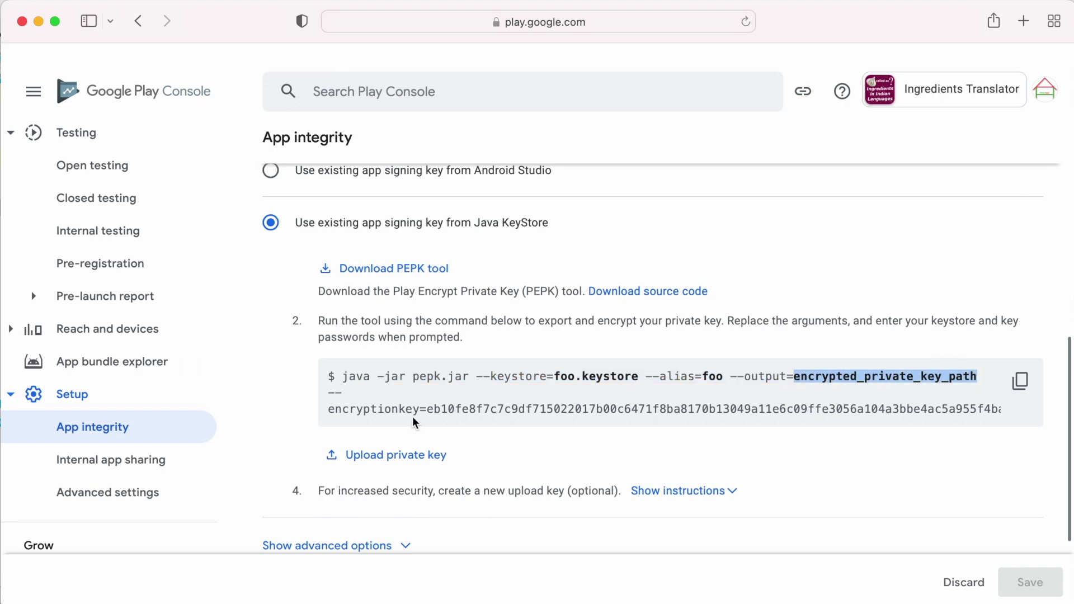
left_click_drag(426, 410, 698, 405)
left_click(641, 427)
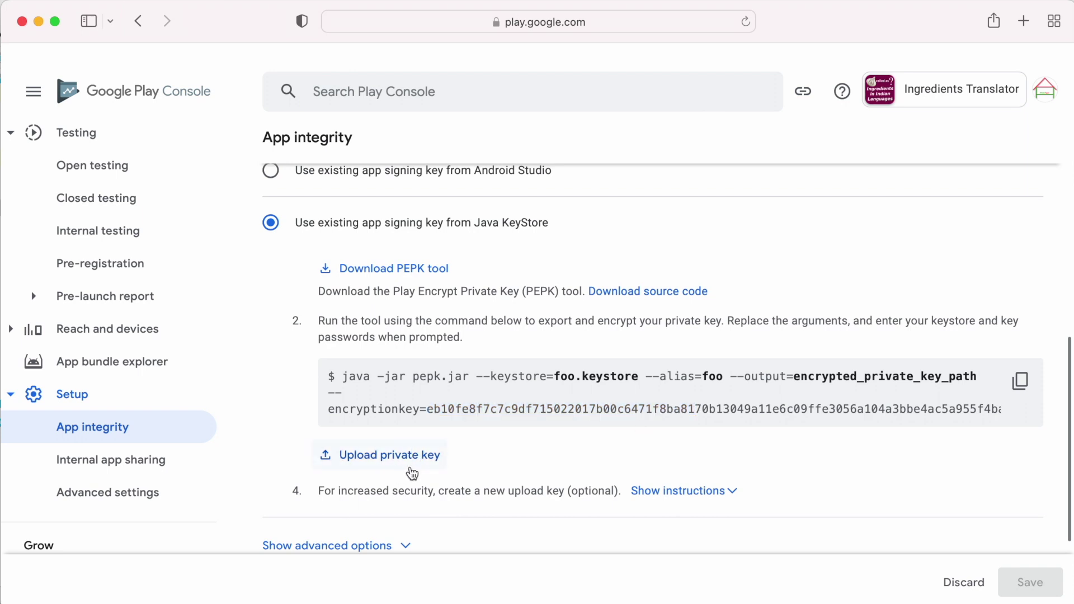
- Expand 'Show advanced options' to reveal the other app signing key choices
scroll(408, 472, "down", 5)
left_click(345, 401)
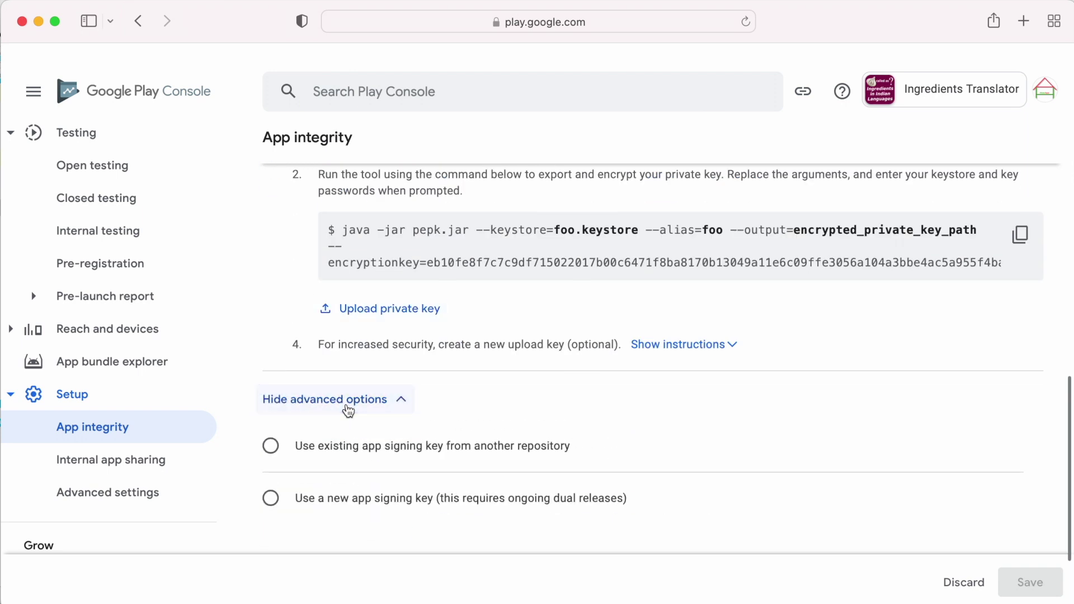
scroll(350, 386, "down", 4)
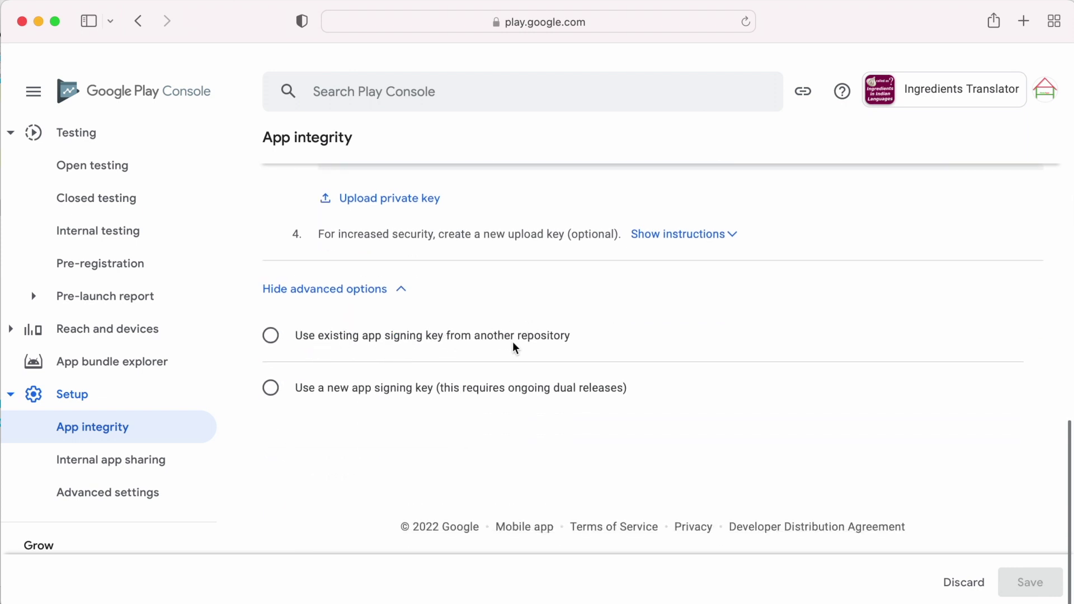
- Pick 'Use existing app signing key from another repository', review its hex public key, then pick 'Use a new app signing key'
left_click(271, 335)
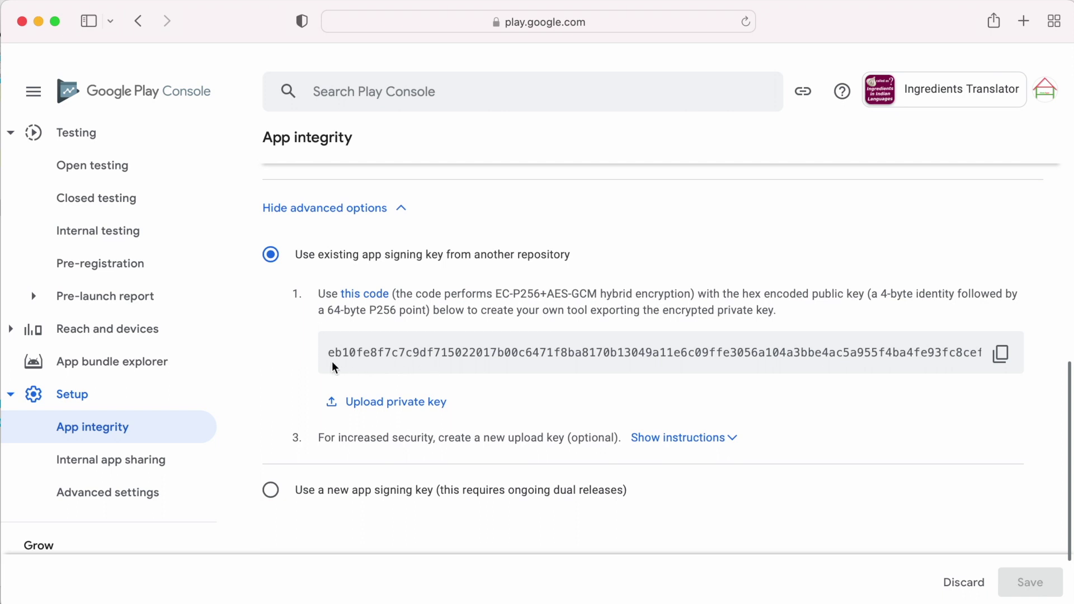
left_click_drag(331, 352, 737, 384)
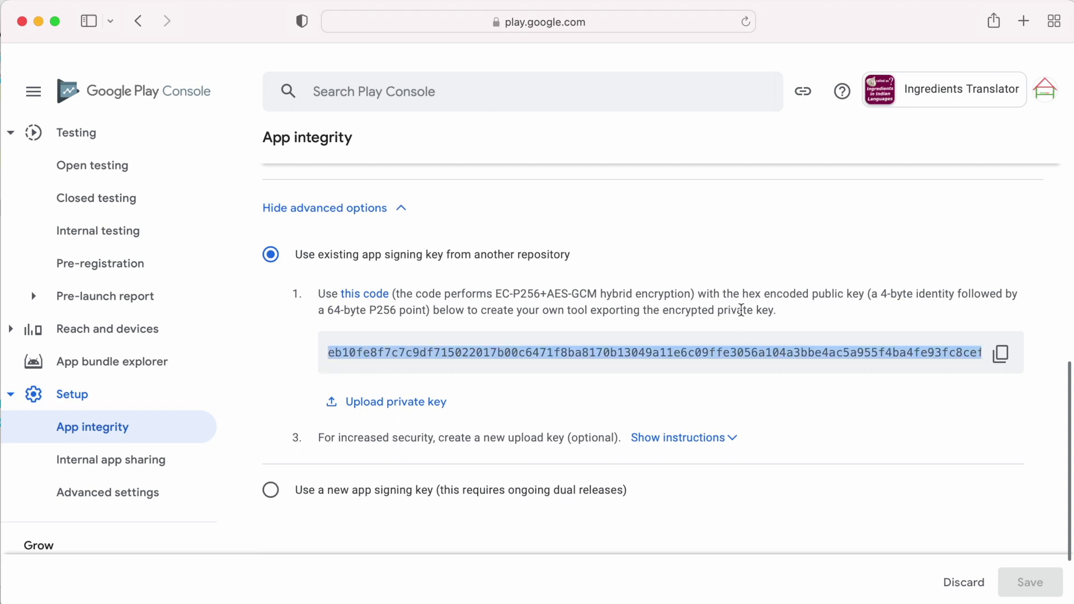
left_click_drag(747, 293, 862, 294)
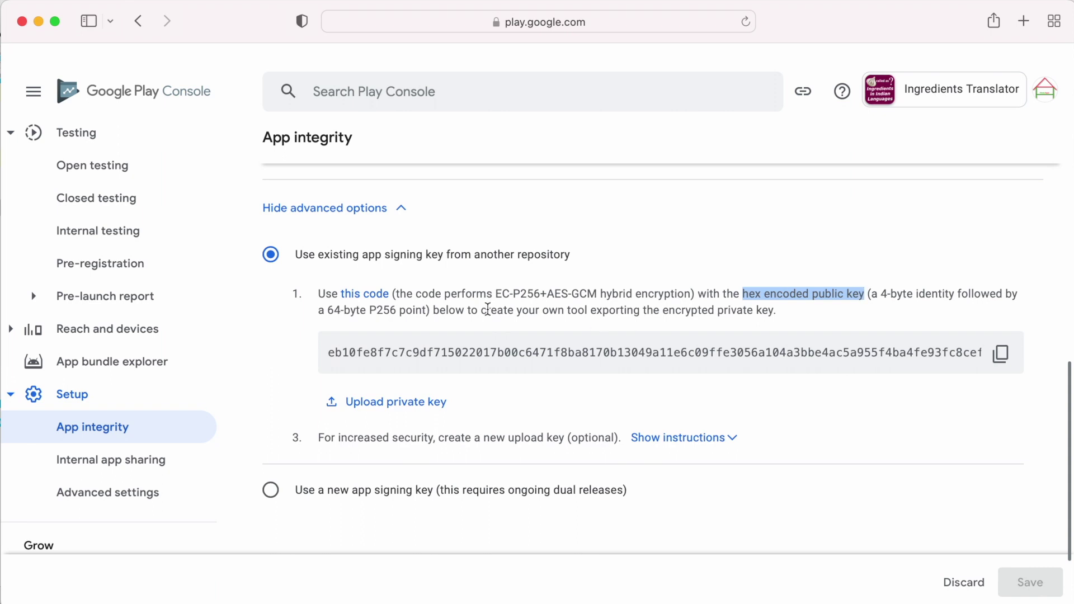
left_click_drag(484, 314, 779, 311)
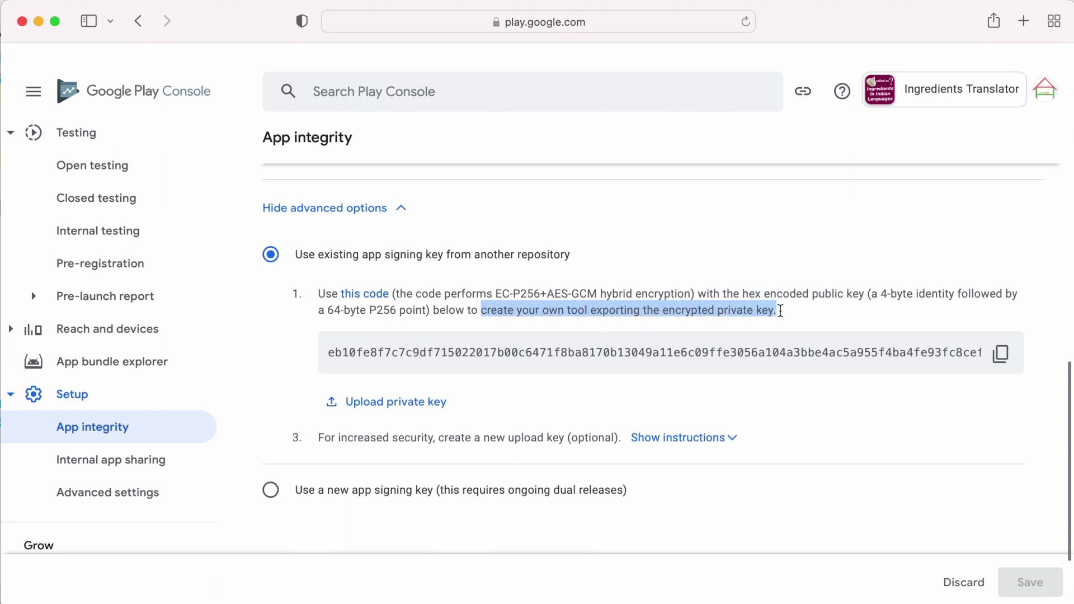
left_click(550, 359)
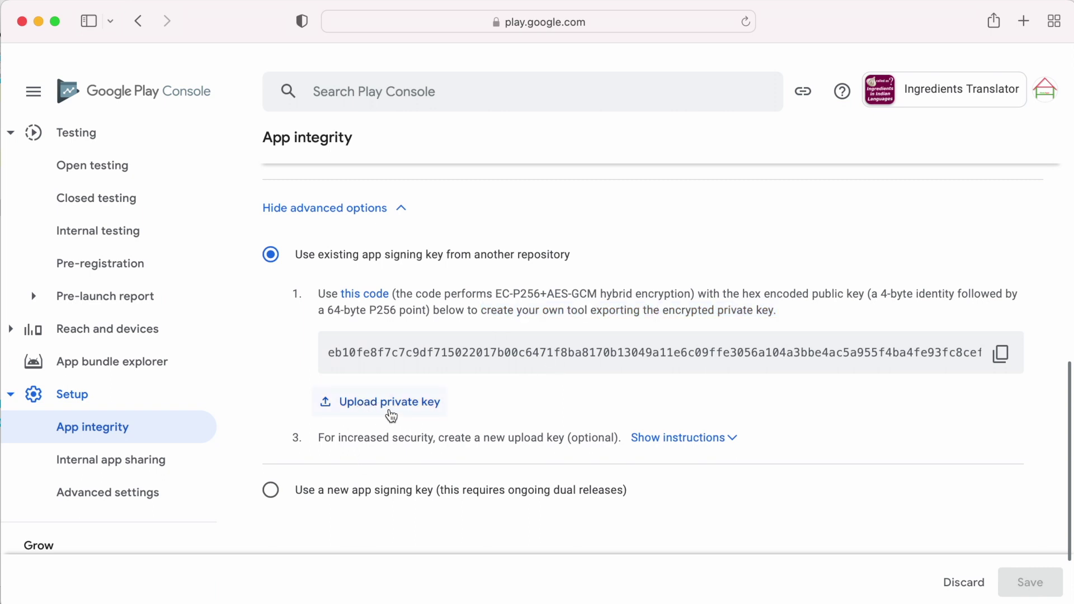
scroll(336, 436, "down", 1)
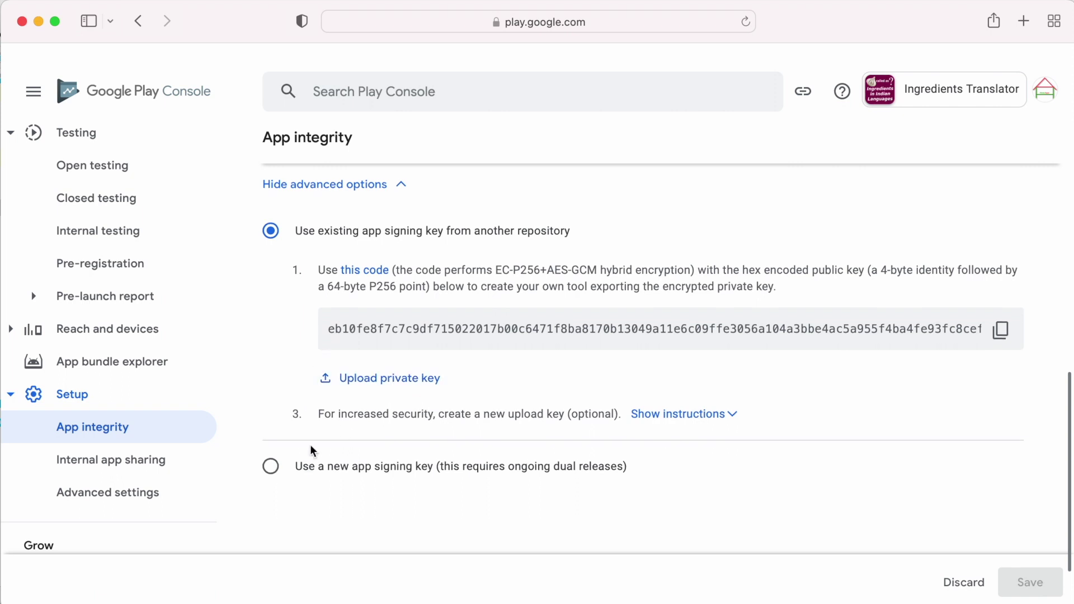
left_click(271, 469)
- Choose 'Use the same app signing key as another app' and read the key-reuse warning
scroll(544, 493, "down", 1)
scroll(545, 495, "down", 1)
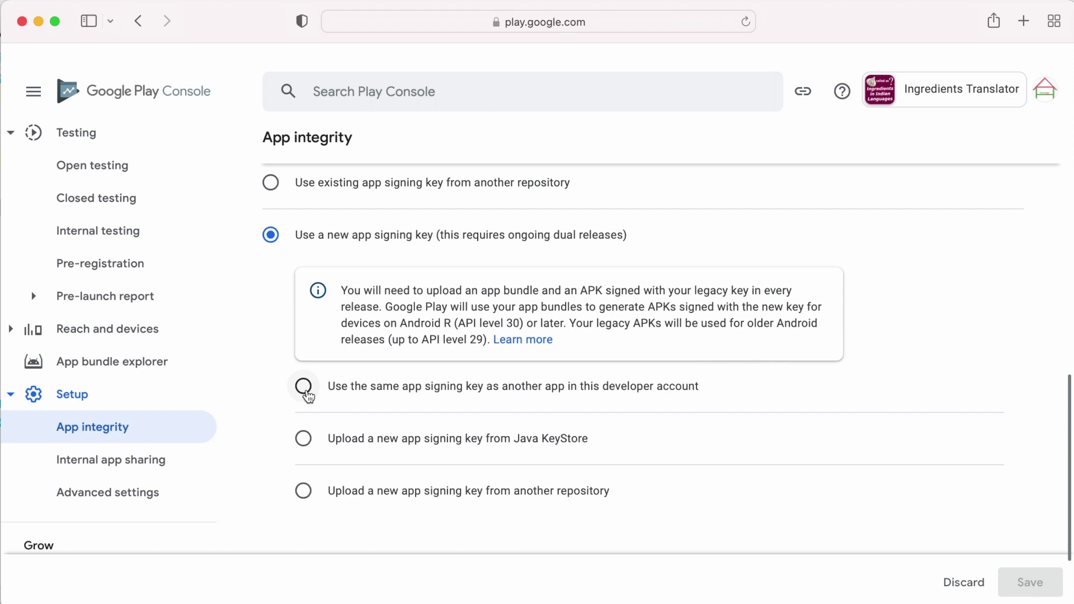
left_click(304, 388)
scroll(469, 439, "down", 2)
left_click_drag(328, 381, 692, 378)
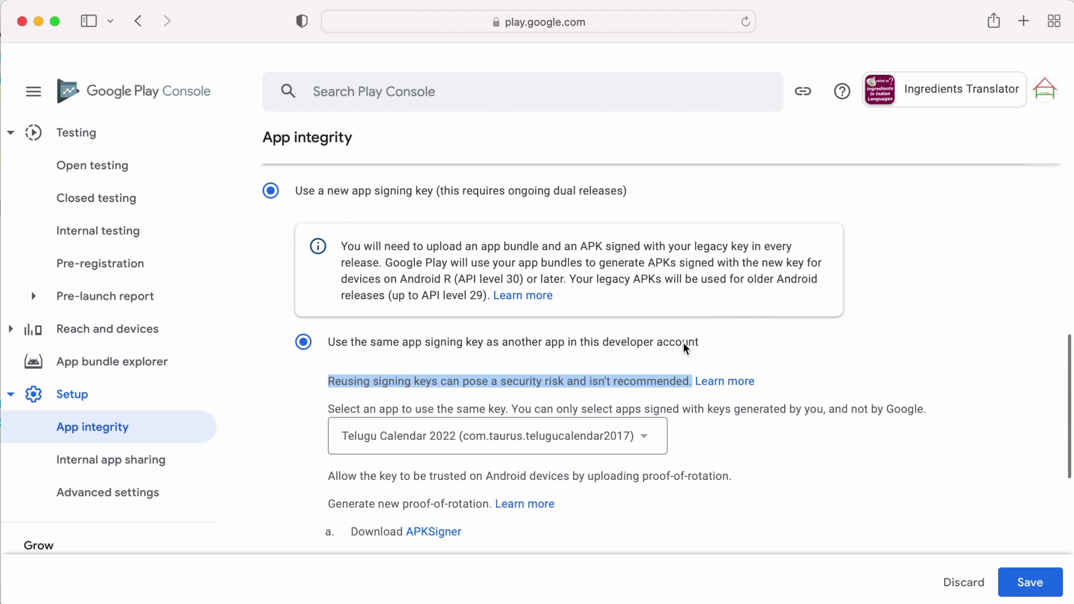
scroll(487, 367, "up", 10)
- Use the Android Studio key option, upload private_key.pepk from AAB_Encrypted_Key, and save
left_click(272, 389)
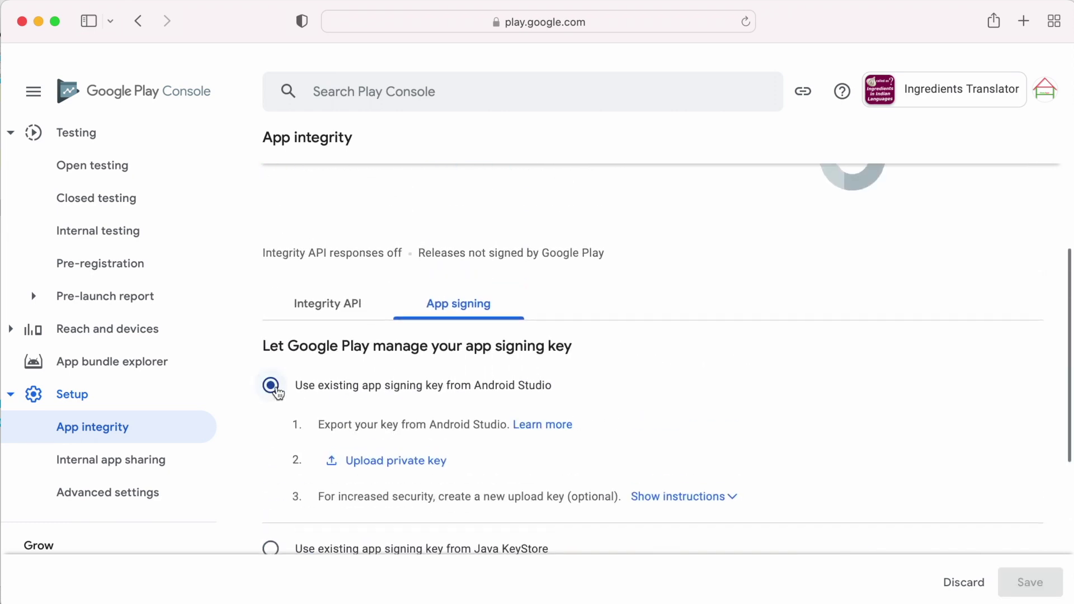
scroll(510, 448, "down", 2)
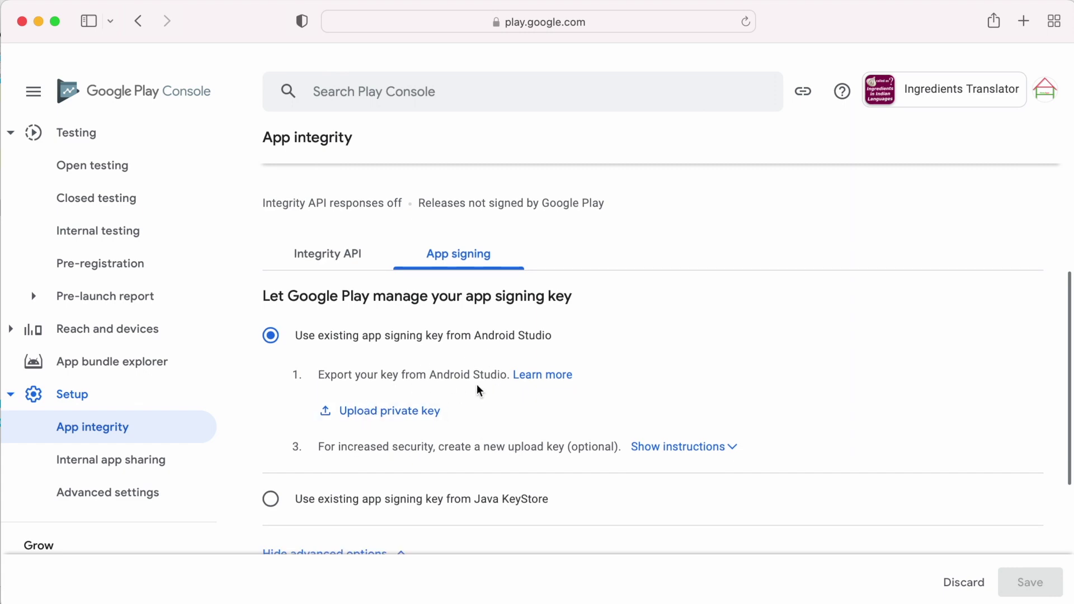
left_click(402, 419)
left_click(668, 167)
left_click(560, 212)
left_click(333, 234)
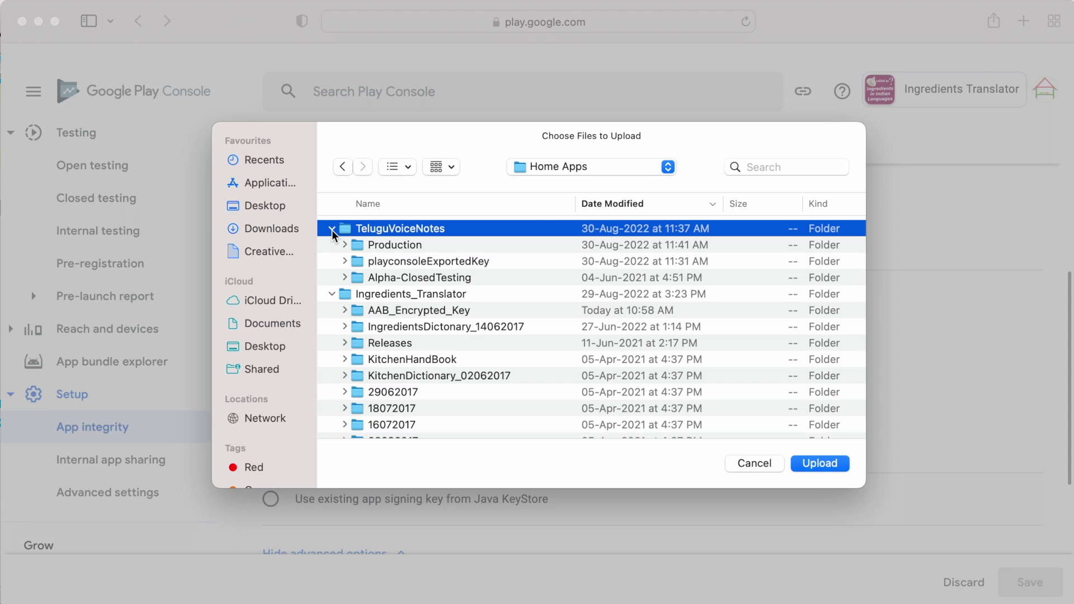
left_click(332, 229)
left_click(394, 261)
left_click(345, 262)
left_click(419, 278)
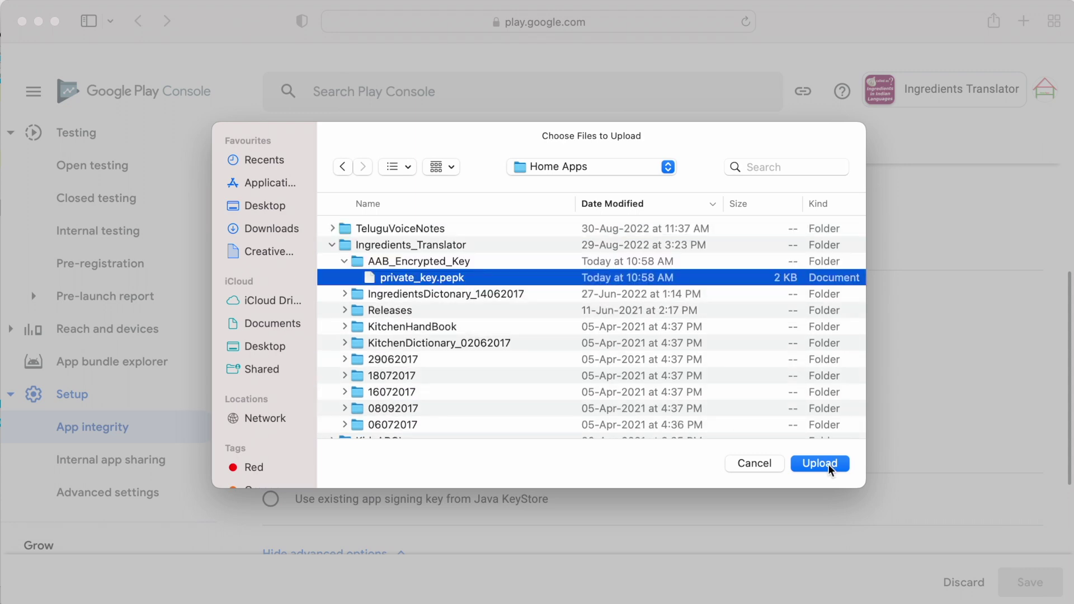
left_click(829, 465)
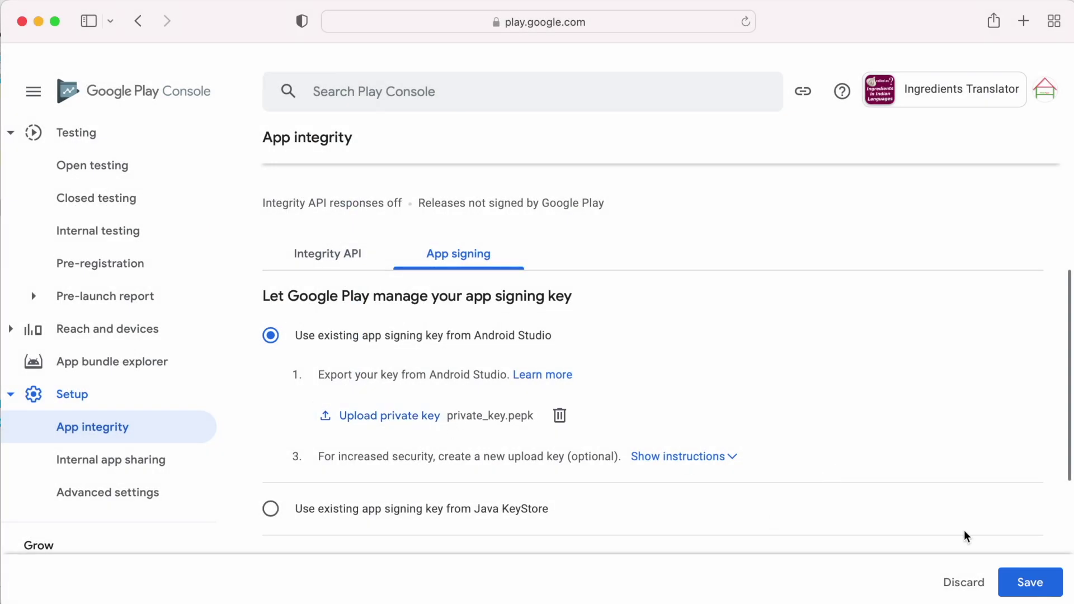
left_click(1028, 581)
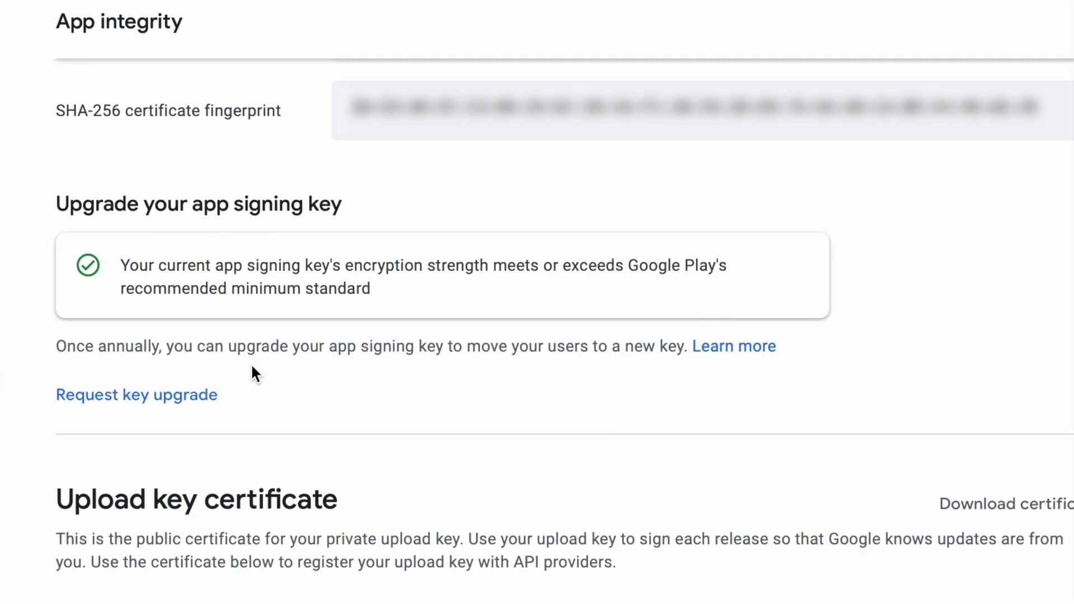
- Read the notice that the app signing key's strength meets Google Play's recommended minimum
left_click_drag(120, 265, 449, 283)
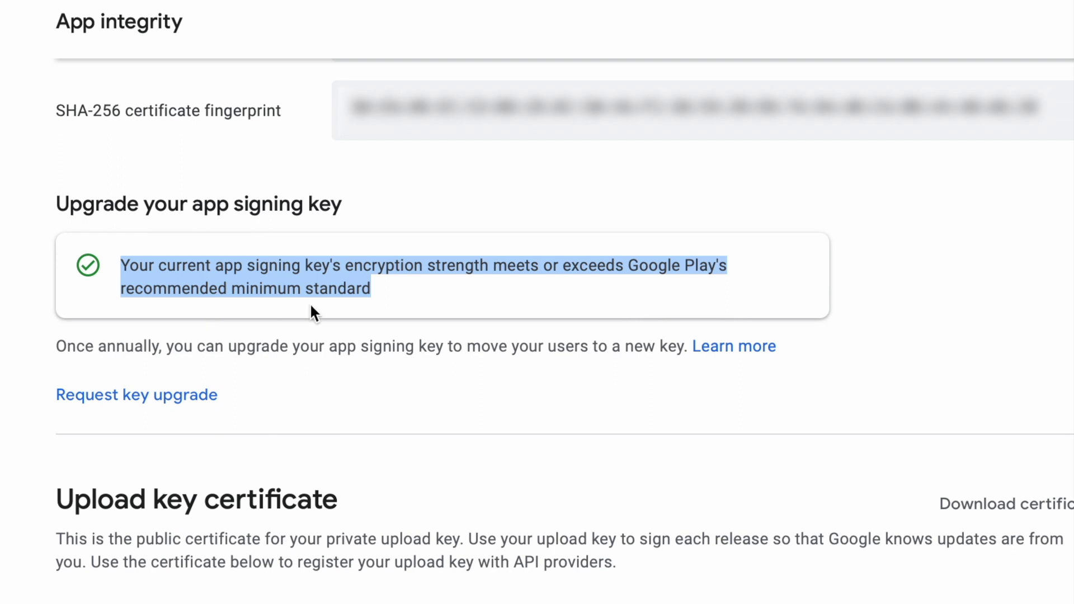
left_click(395, 287)
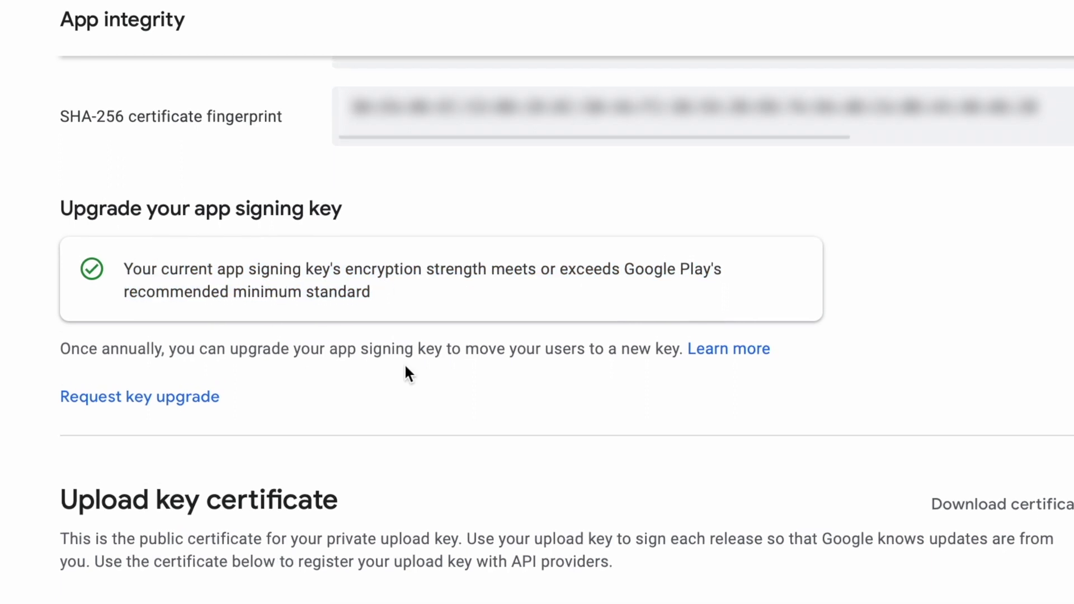
scroll(404, 364, "up", 1)
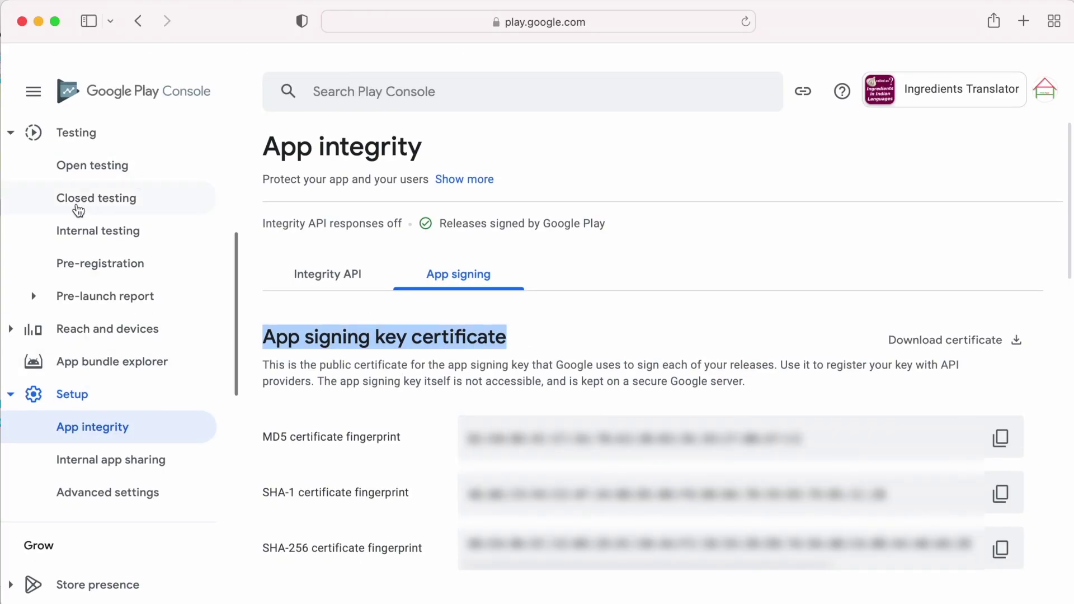
- Open the Closed testing - Alpha track and start editing its draft release
left_click(80, 207)
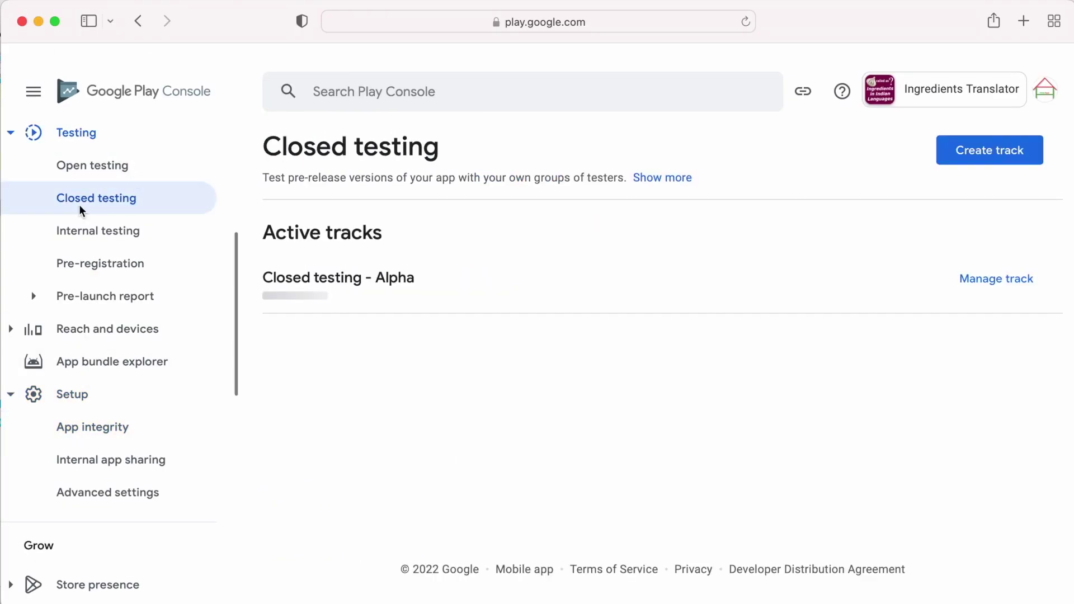
left_click(997, 283)
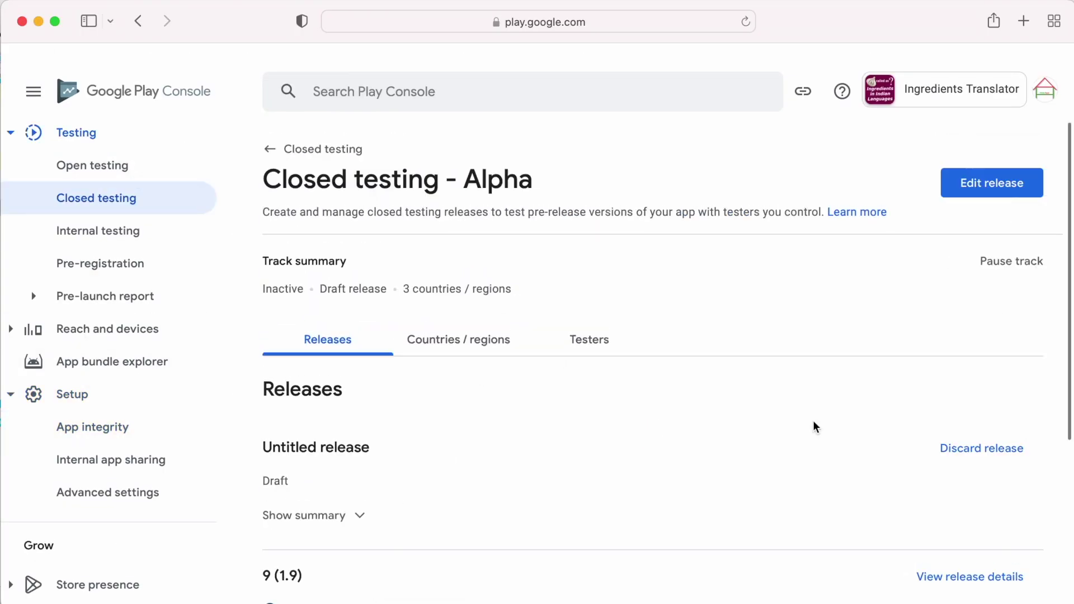
left_click(973, 185)
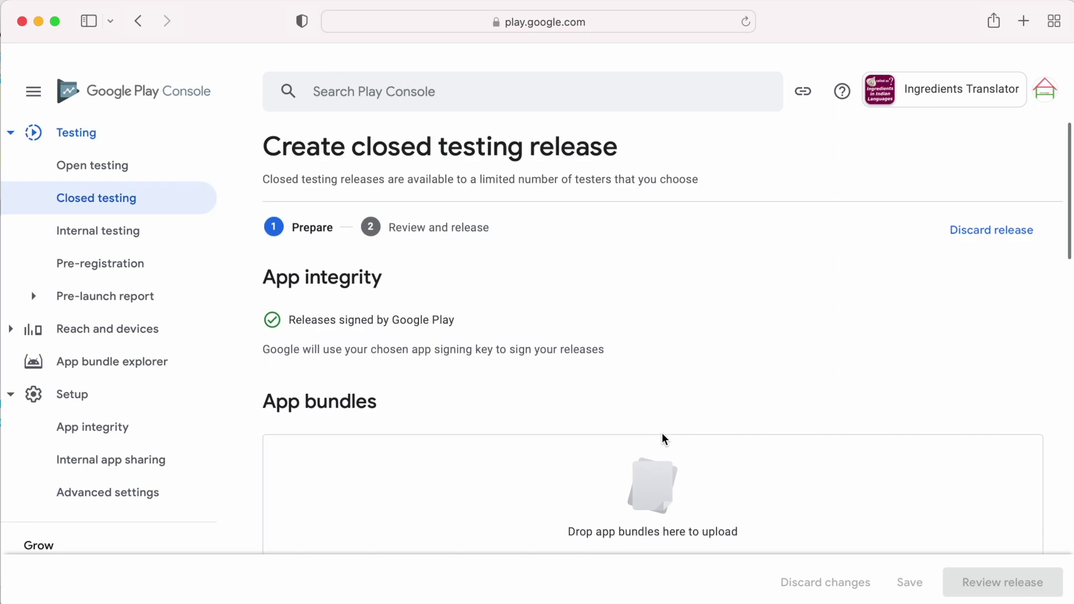
left_click_drag(294, 320, 464, 317)
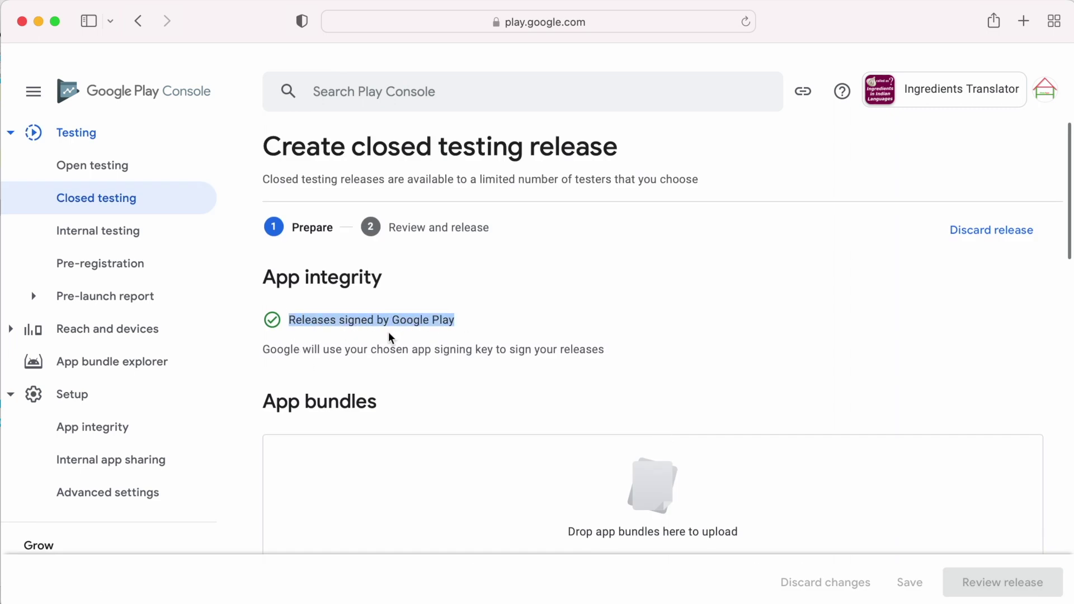
left_click_drag(552, 328, 727, 353)
- Drop IngredientsTranslator-release.aab into App bundles, adding version 10 (1.10)
scroll(726, 354, "down", 5)
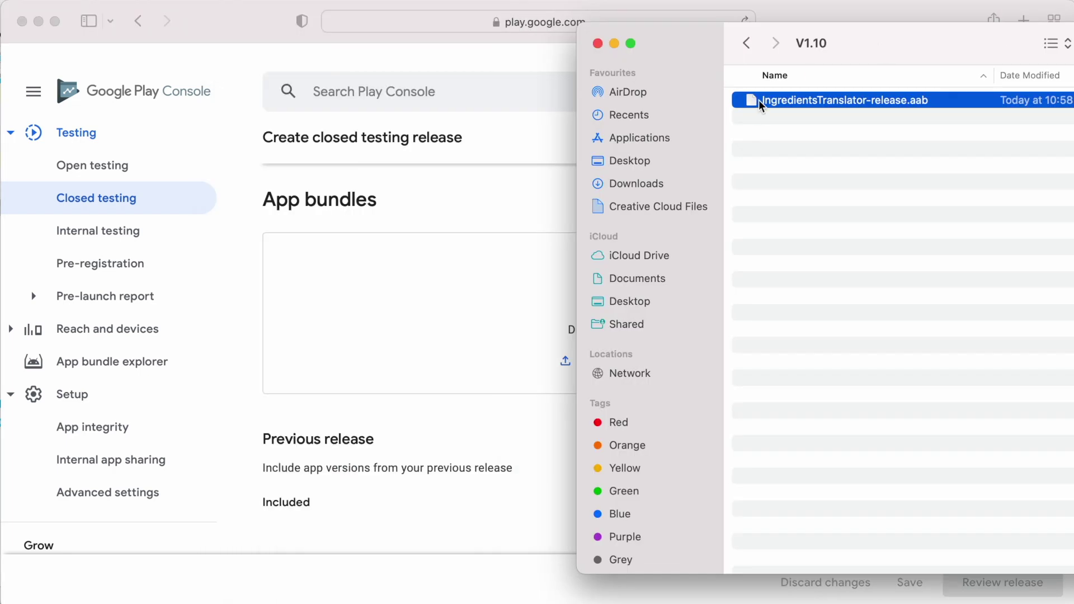
left_click_drag(749, 100, 420, 313)
key("super+Tab")
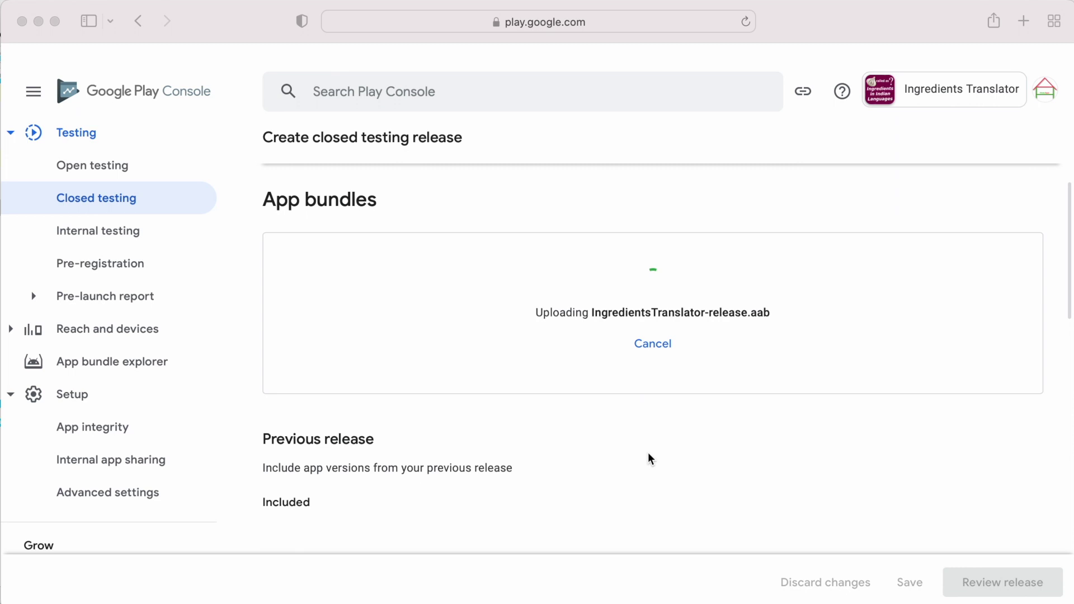
scroll(293, 436, "down", 5)
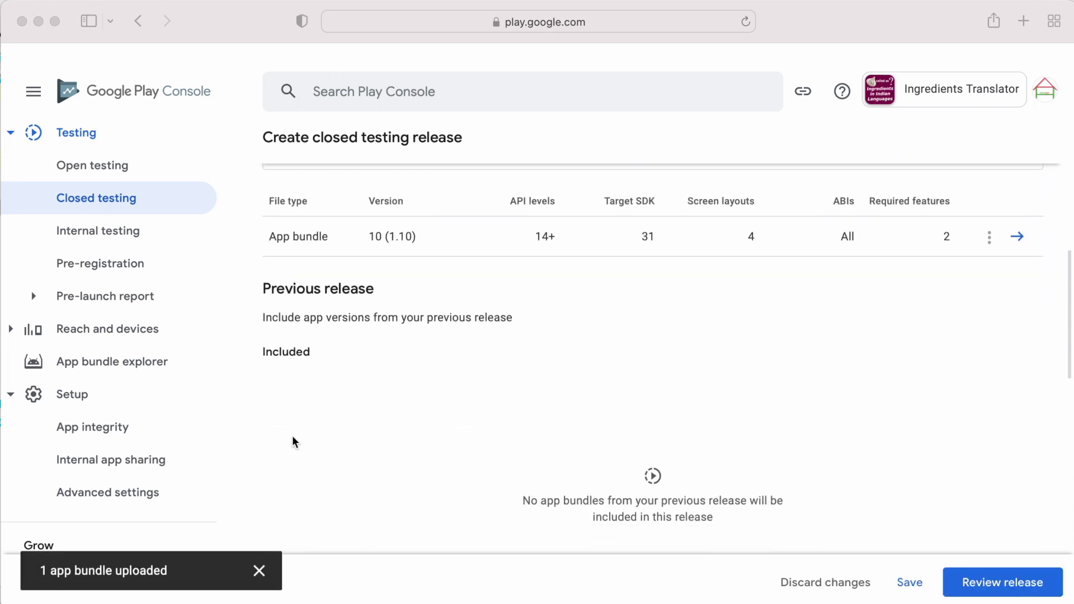
scroll(292, 436, "up", 3)
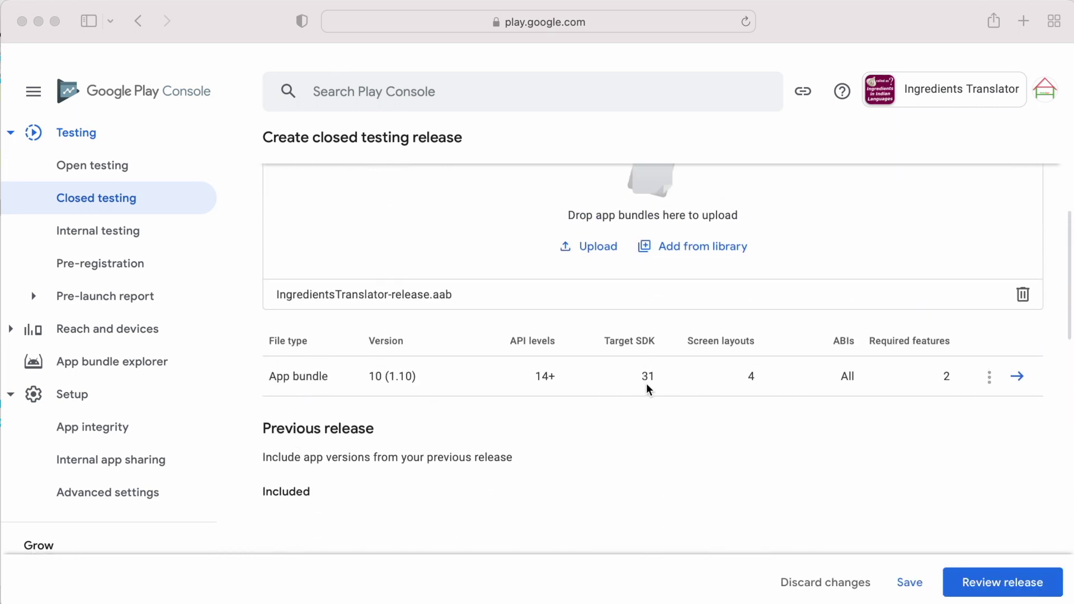
- Review release 10 (1.10) and confirm its rollout to Closed testing - Alpha
left_click(972, 582)
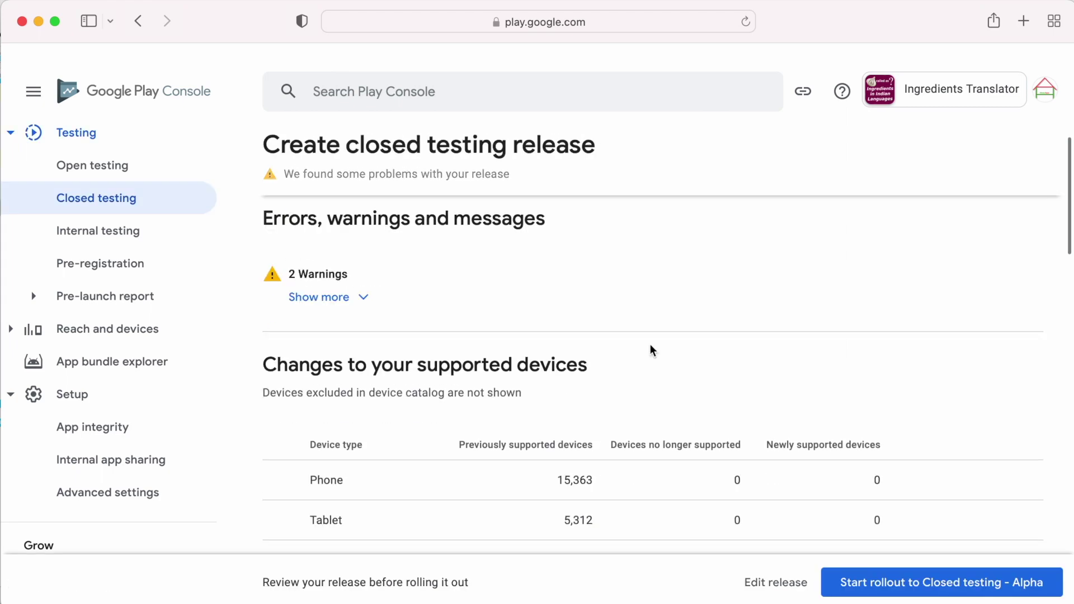
scroll(650, 347, "down", 3)
scroll(650, 344, "down", 5)
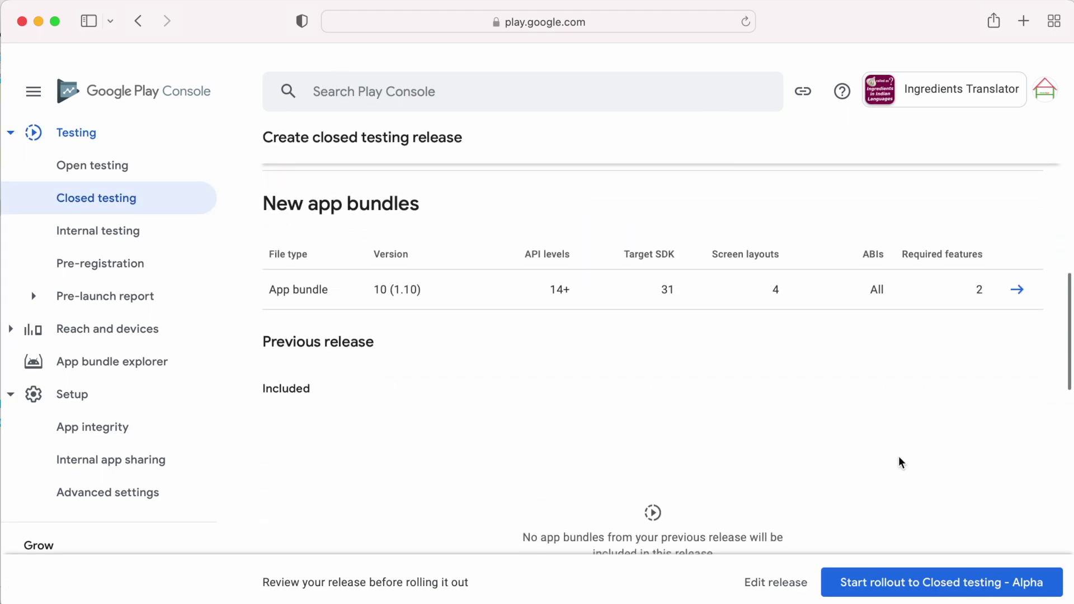
left_click(951, 589)
left_click(661, 385)
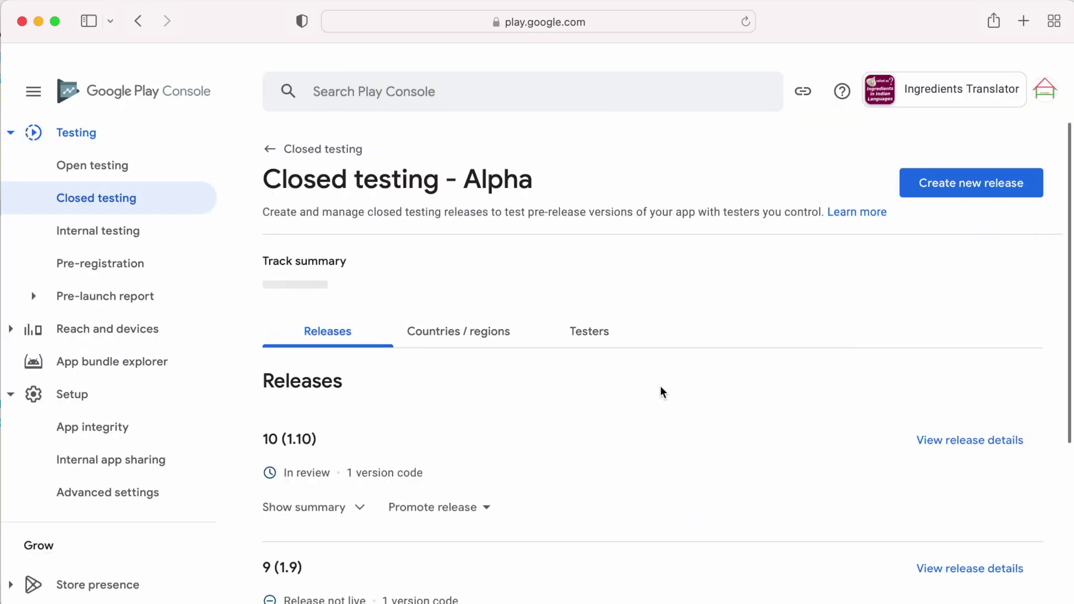
scroll(661, 385, "down", 3)
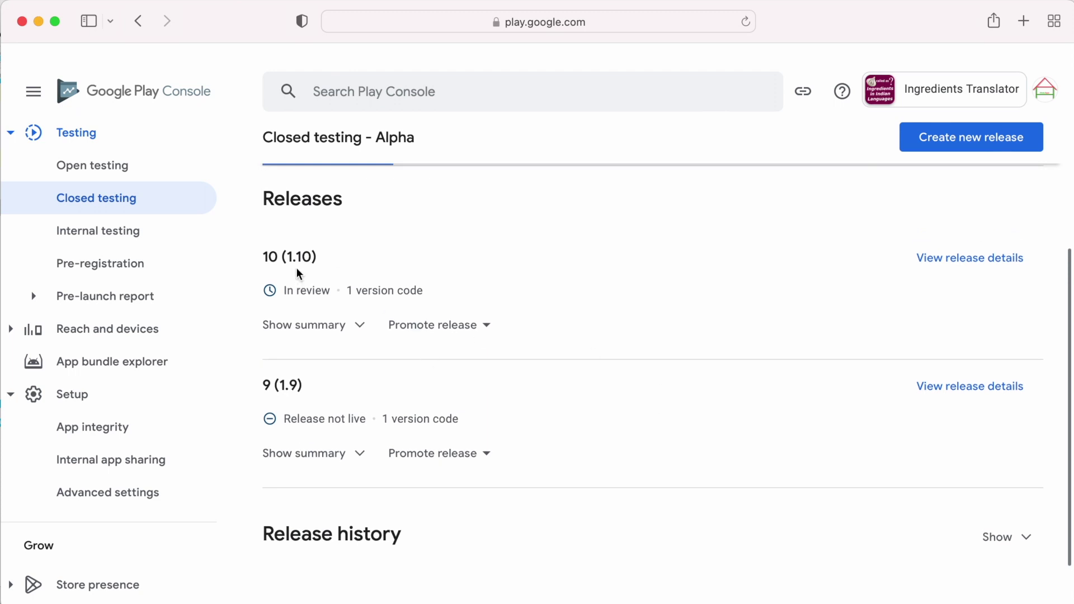
left_click(438, 330)
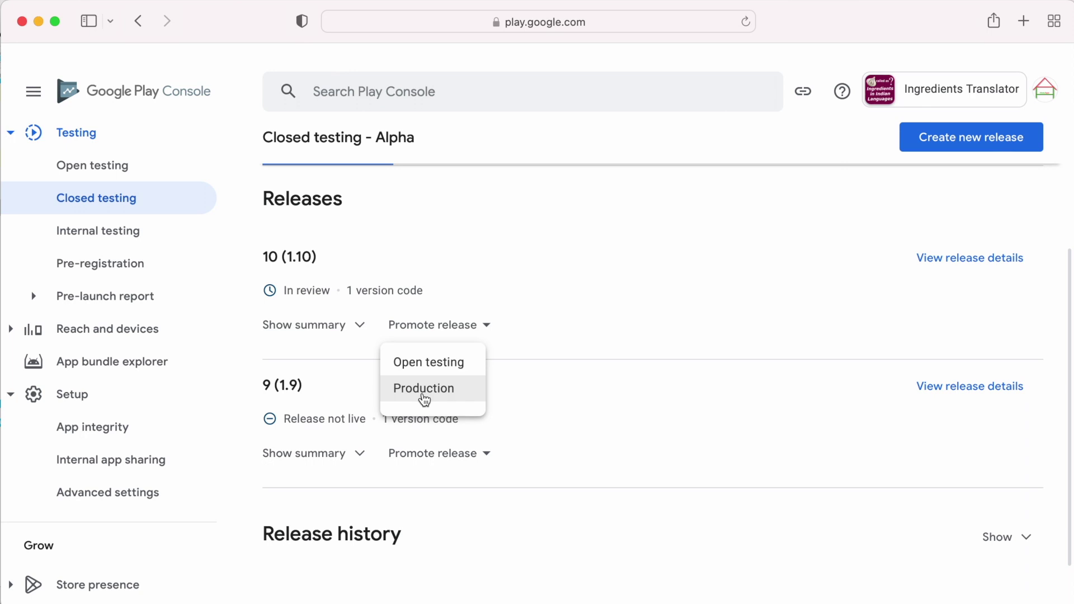
left_click(552, 343)
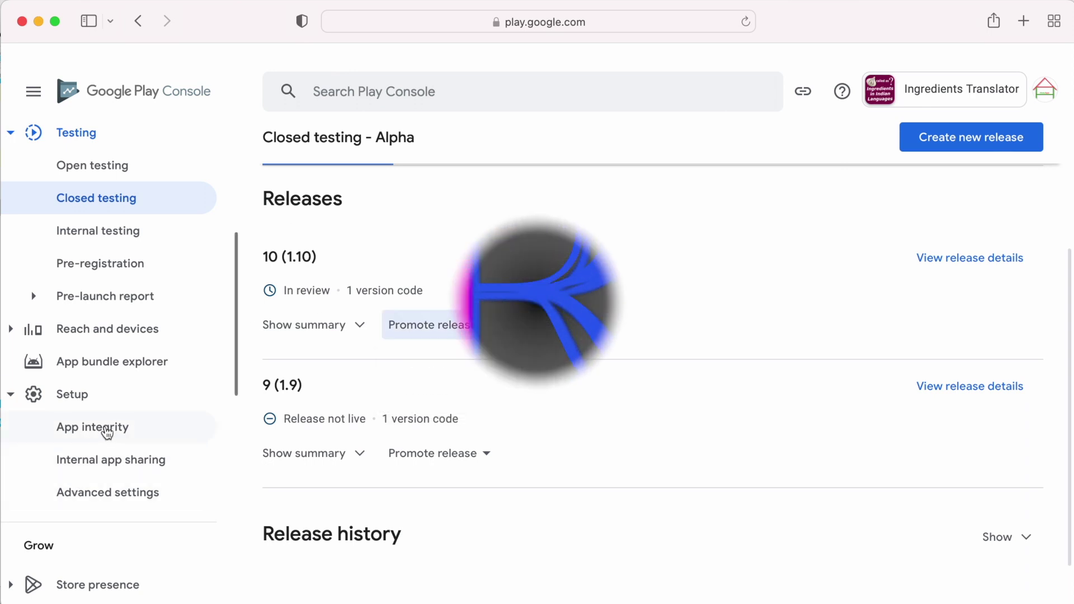